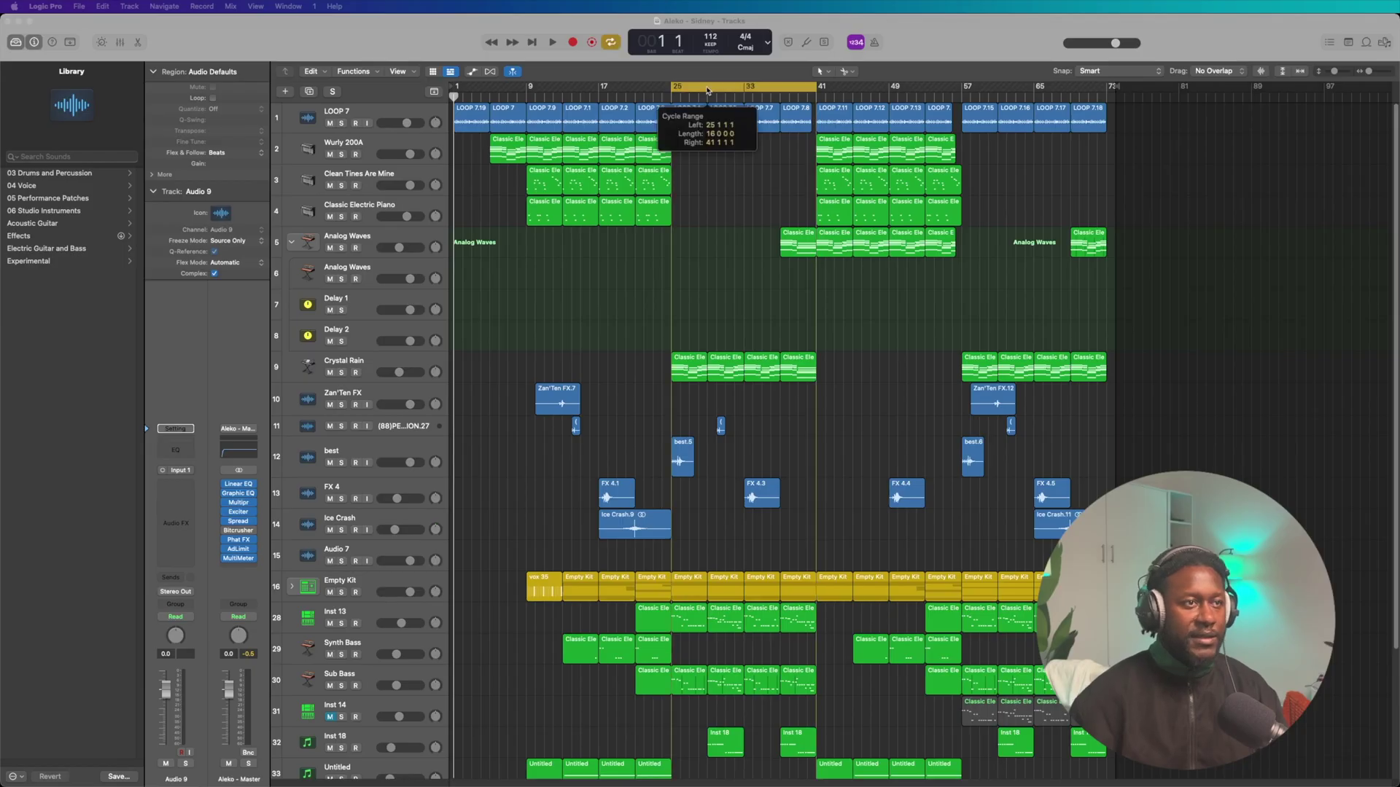
- Solo the Wurly 200A, play the bars 21–25 cycle, and view its notes in the Piano Roll
{"action": "left_click", "coordinate": [343, 143]}
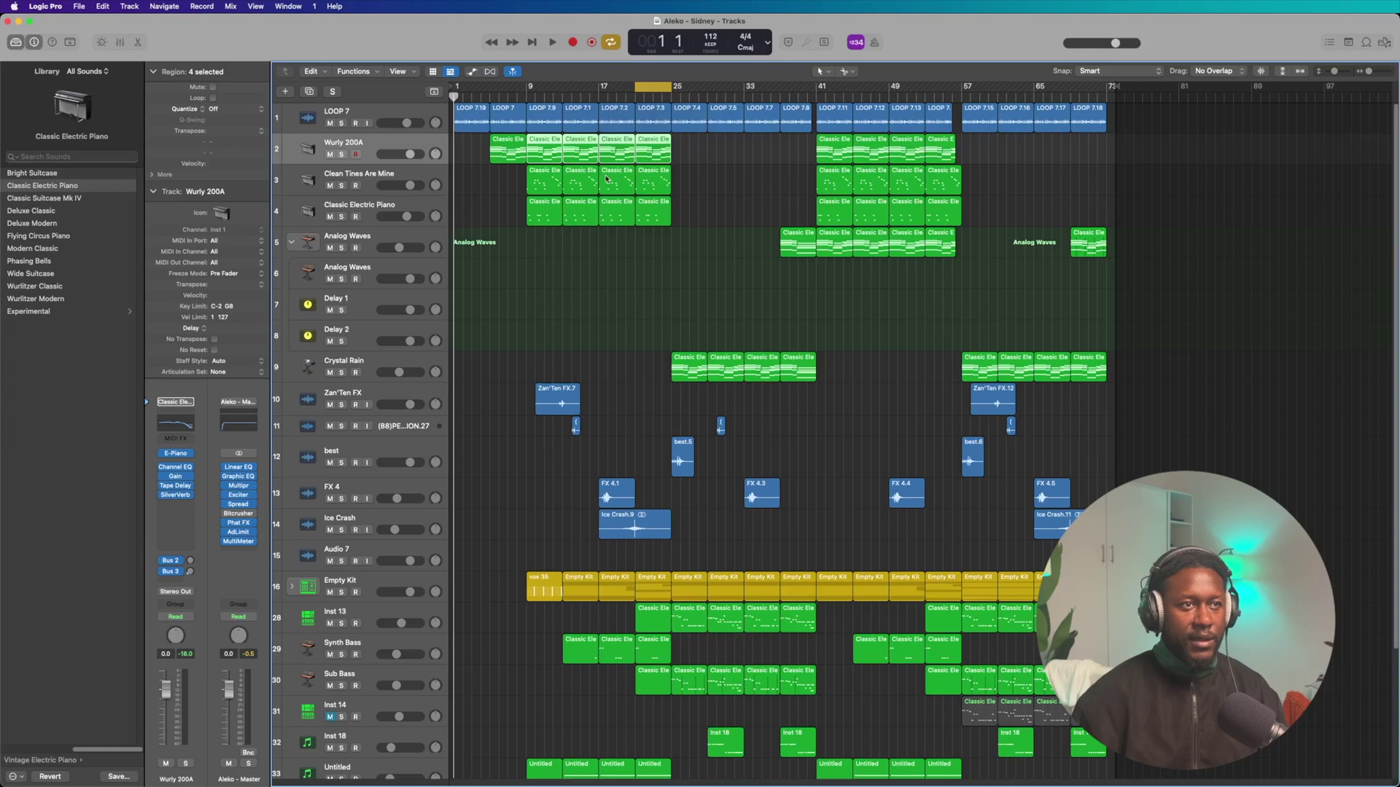
{"action": "key", "text": "s"}
{"action": "key", "text": "space"}
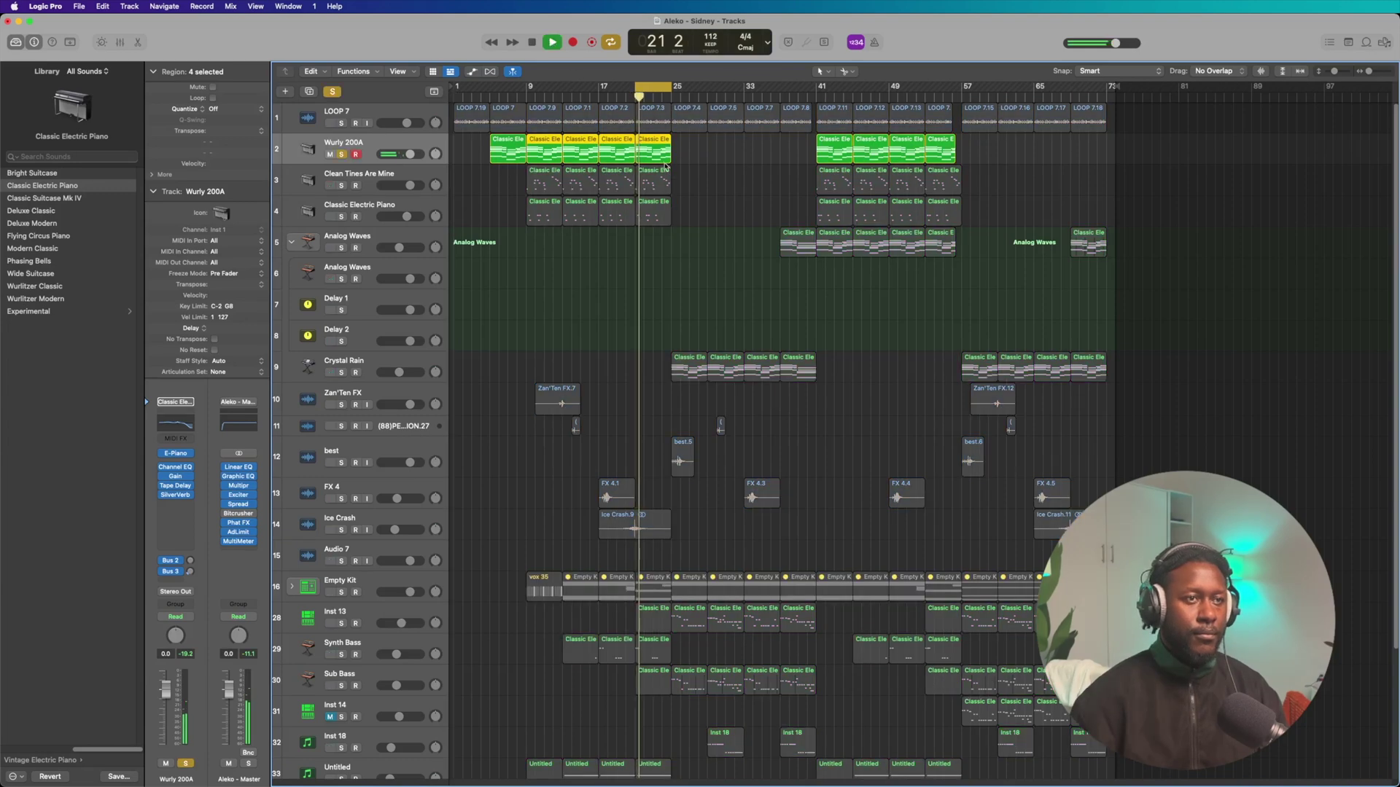
{"action": "double_click", "coordinate": [659, 156]}
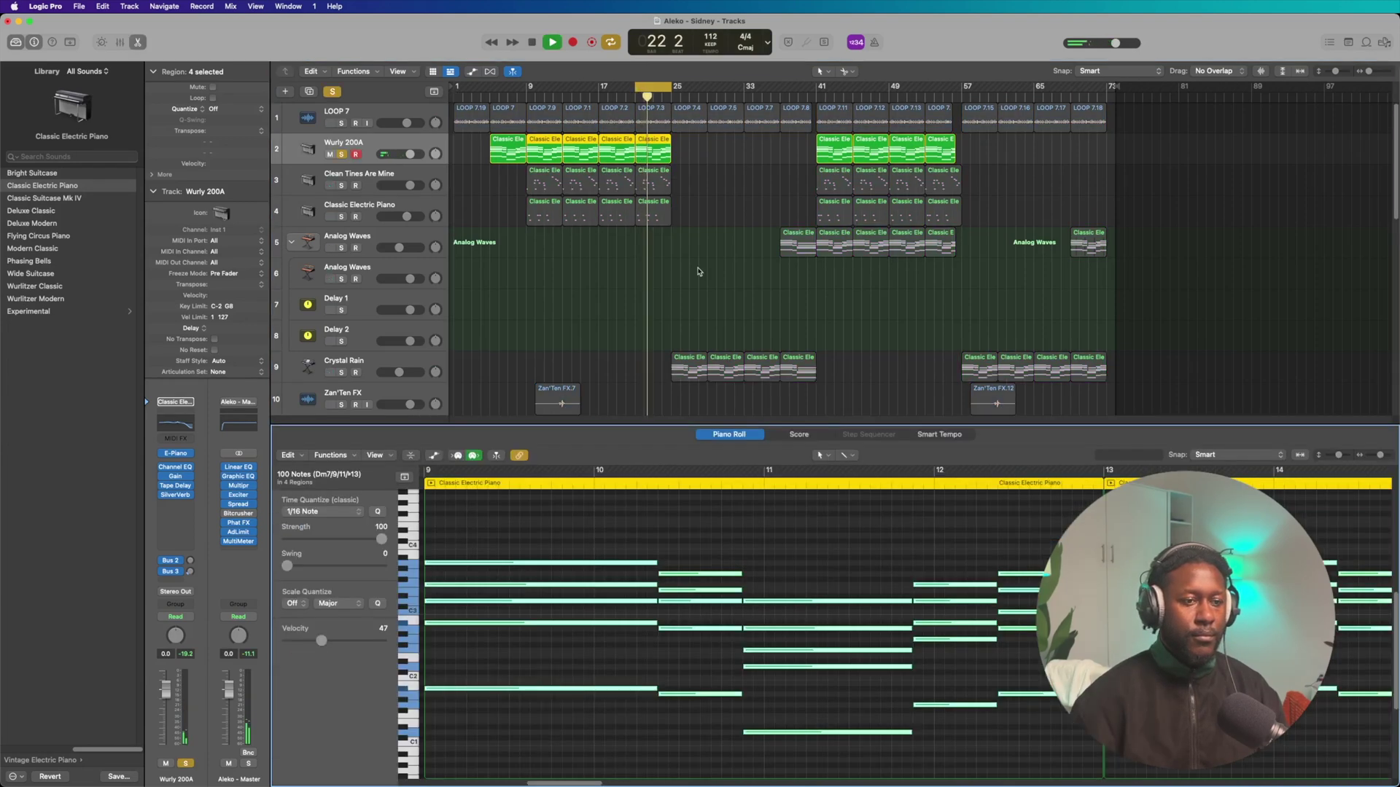
{"action": "left_click", "coordinate": [651, 153]}
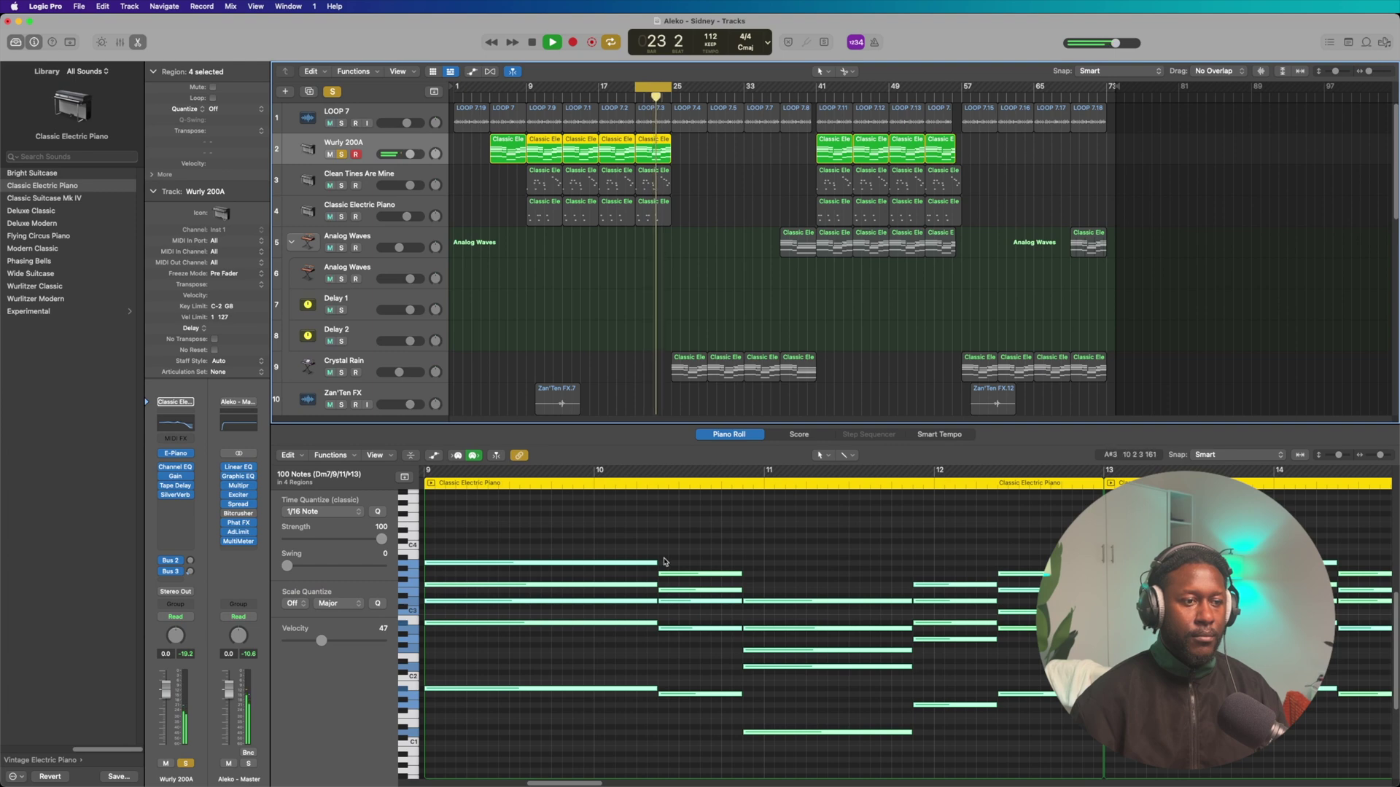
{"action": "left_click_drag", "start_coordinate": [568, 784], "coordinate": [724, 782]}
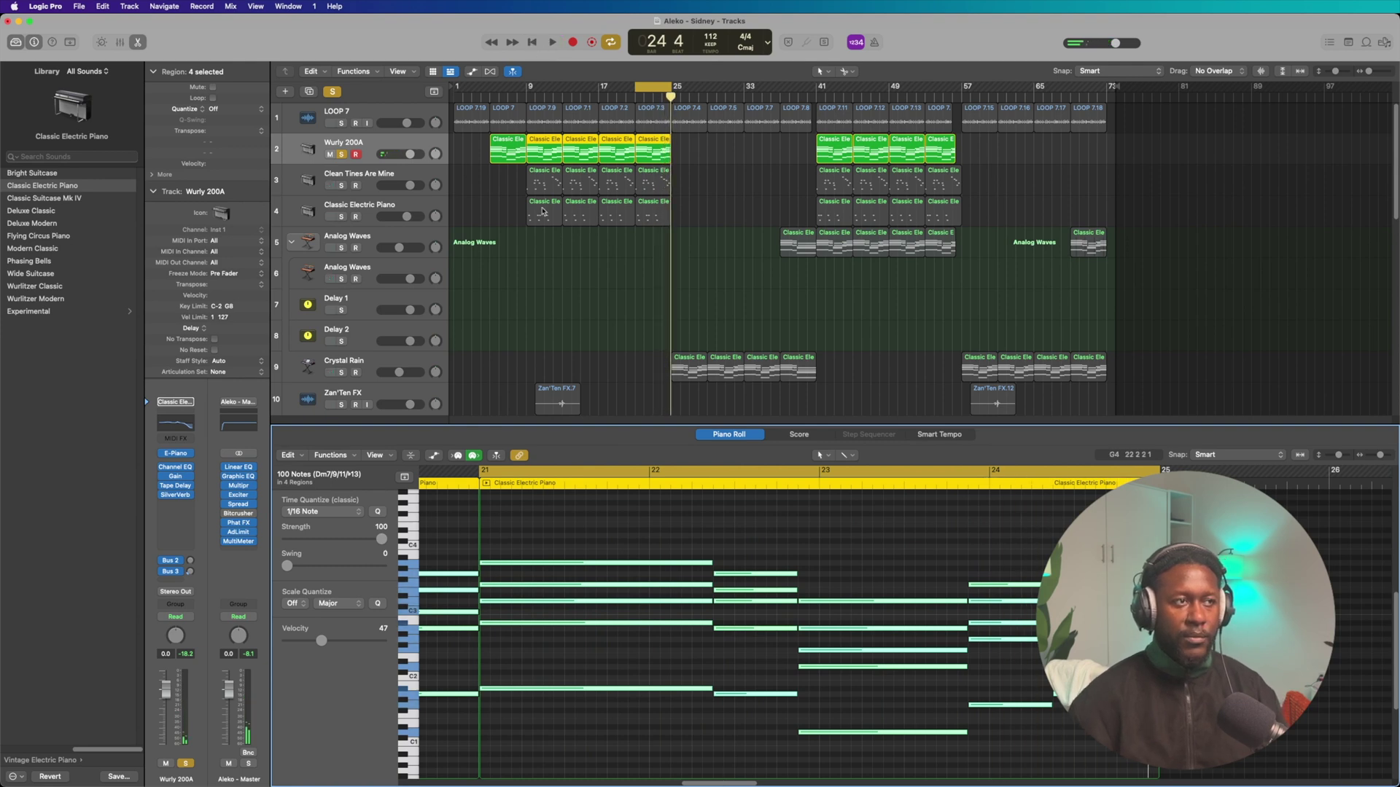
- Solo Clean Tines Are Mine alone, unsolo Wurly 200A, and play it from bar 21
{"action": "left_click", "coordinate": [413, 181]}
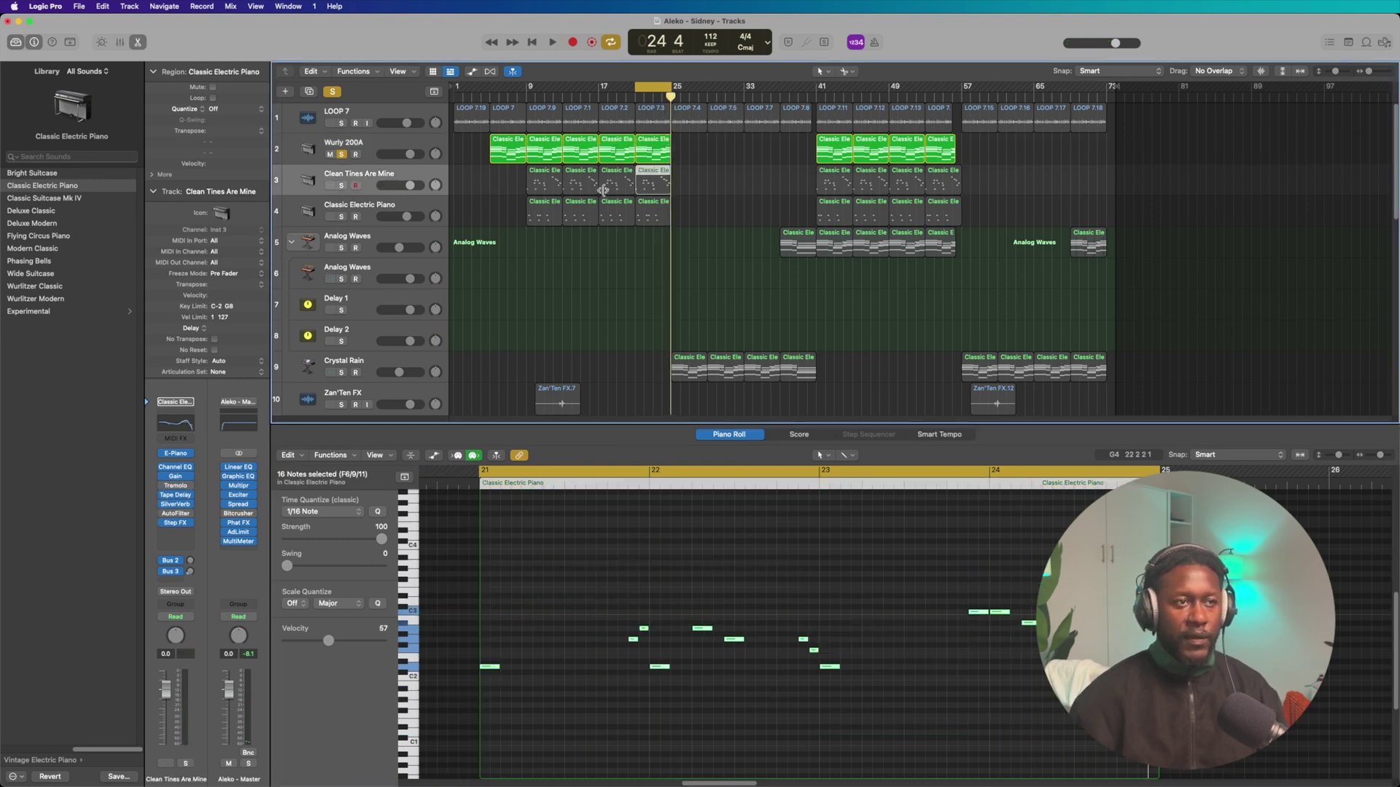
{"action": "left_click", "coordinate": [341, 186]}
{"action": "left_click", "coordinate": [342, 155]}
{"action": "left_click", "coordinate": [552, 42]}
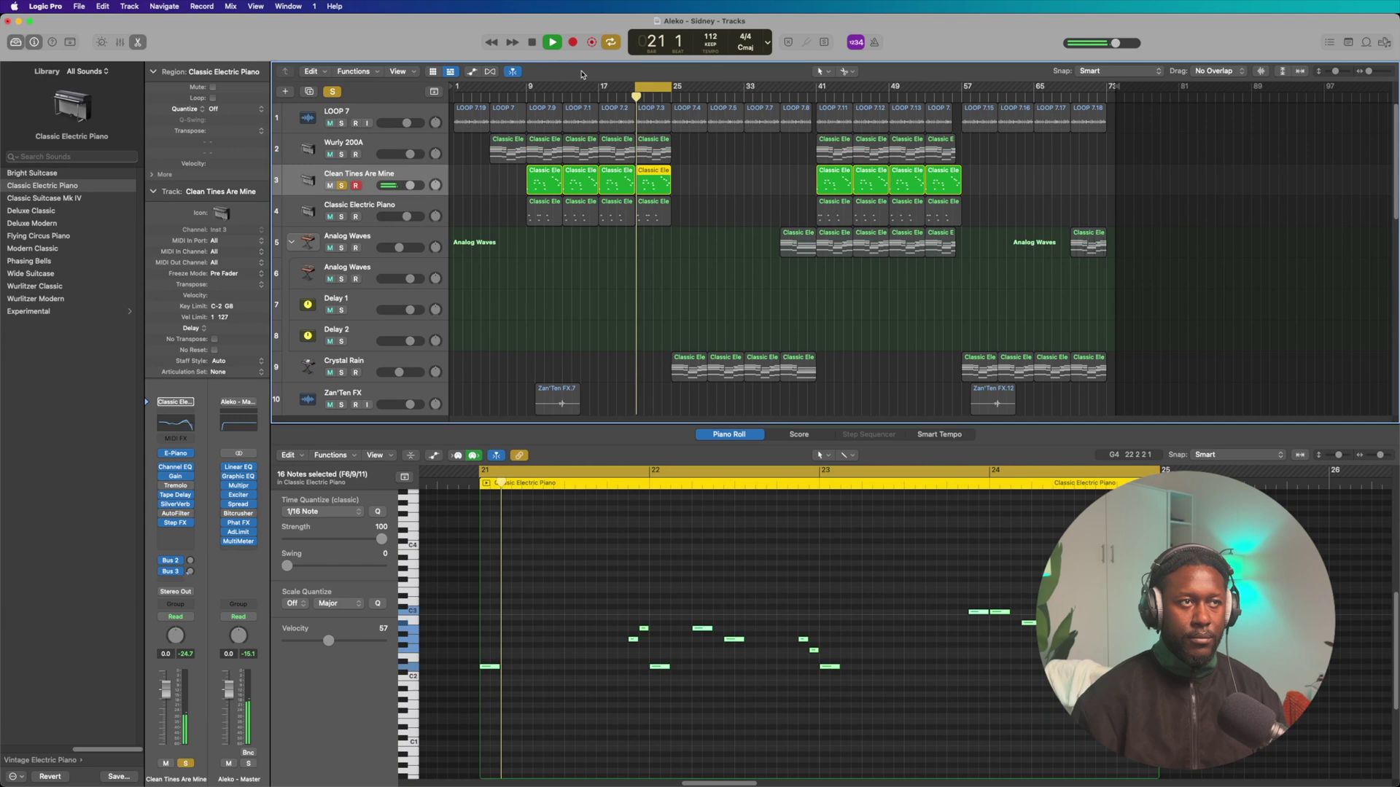
{"action": "left_click", "coordinate": [533, 44]}
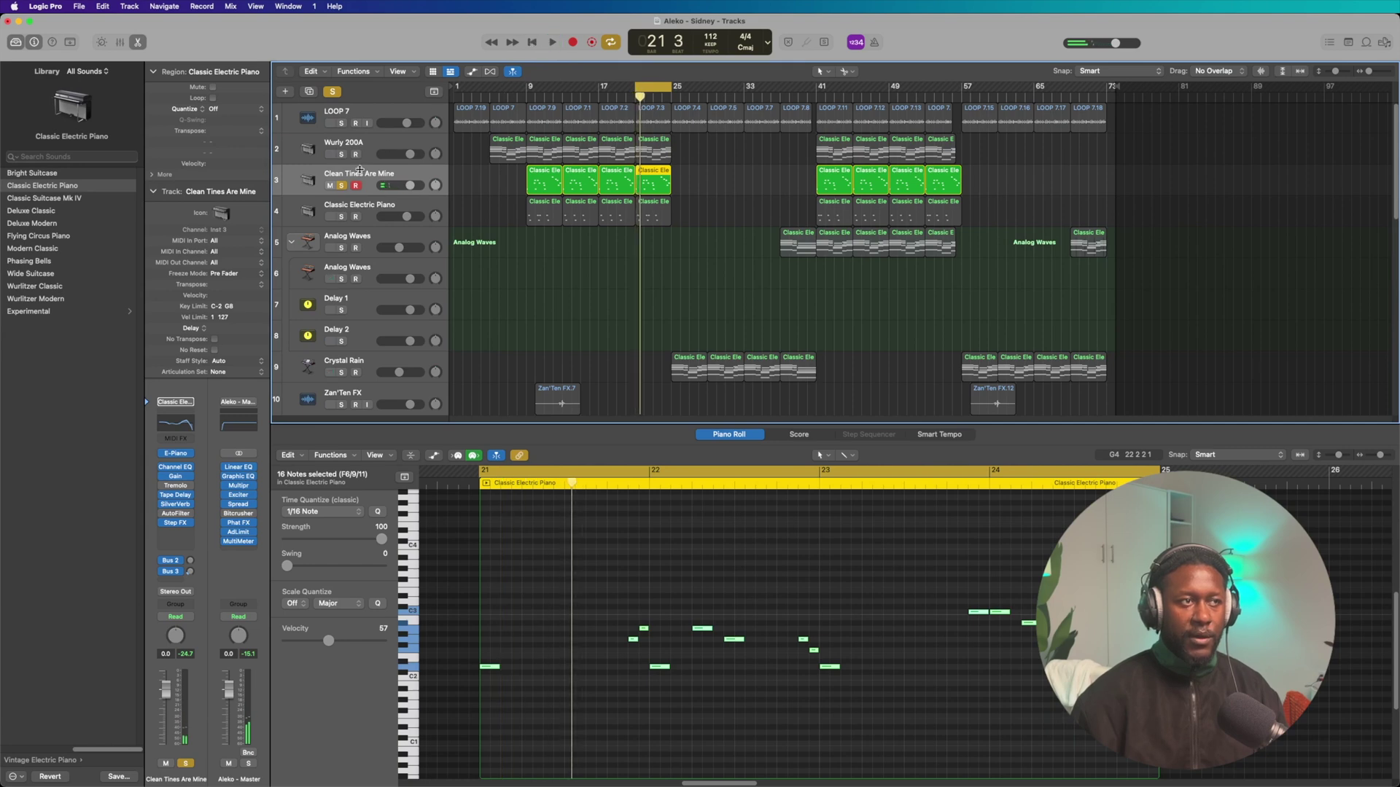
- Re-solo Wurly 200A and play both e-piano layers together from bar 21
{"action": "left_click", "coordinate": [342, 155]}
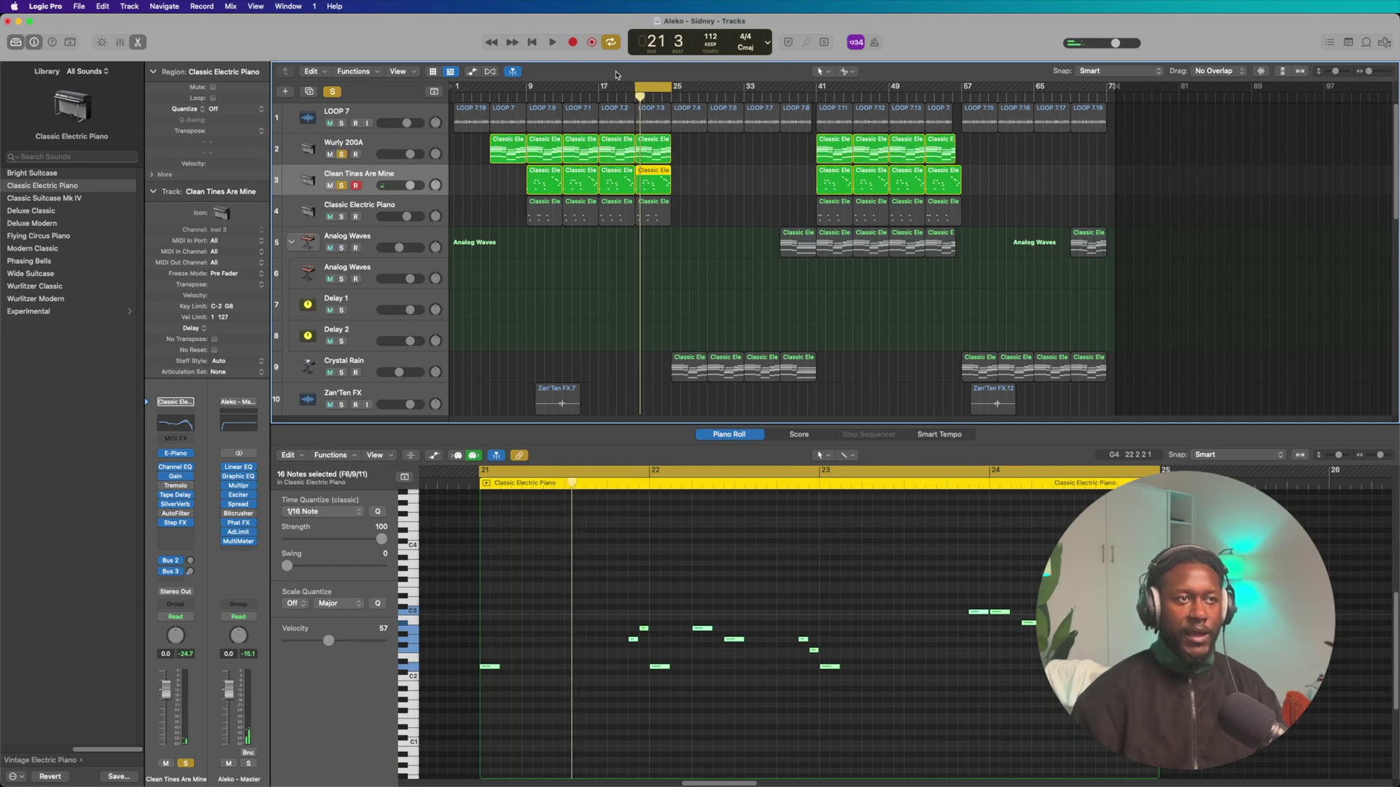
{"action": "left_click", "coordinate": [552, 43]}
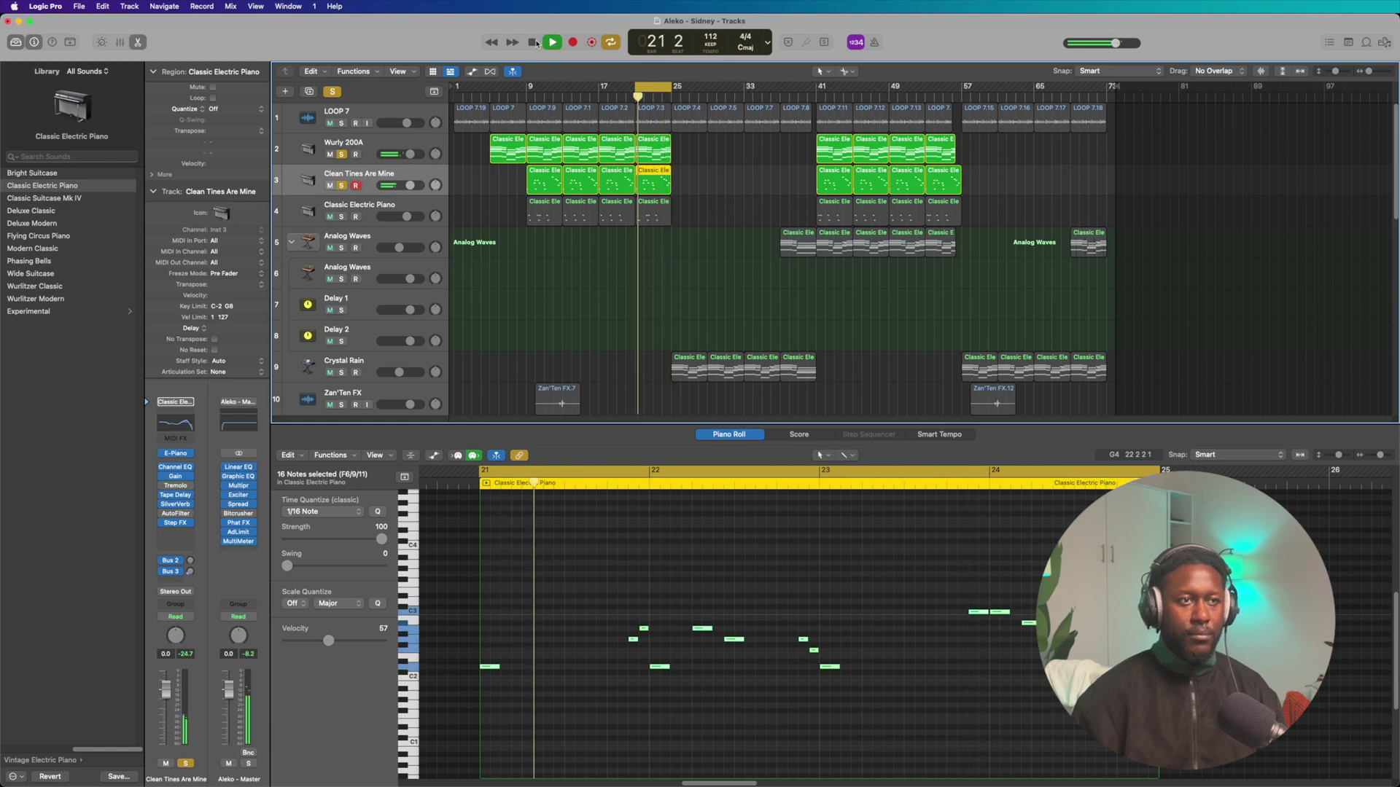
{"action": "left_click", "coordinate": [536, 42]}
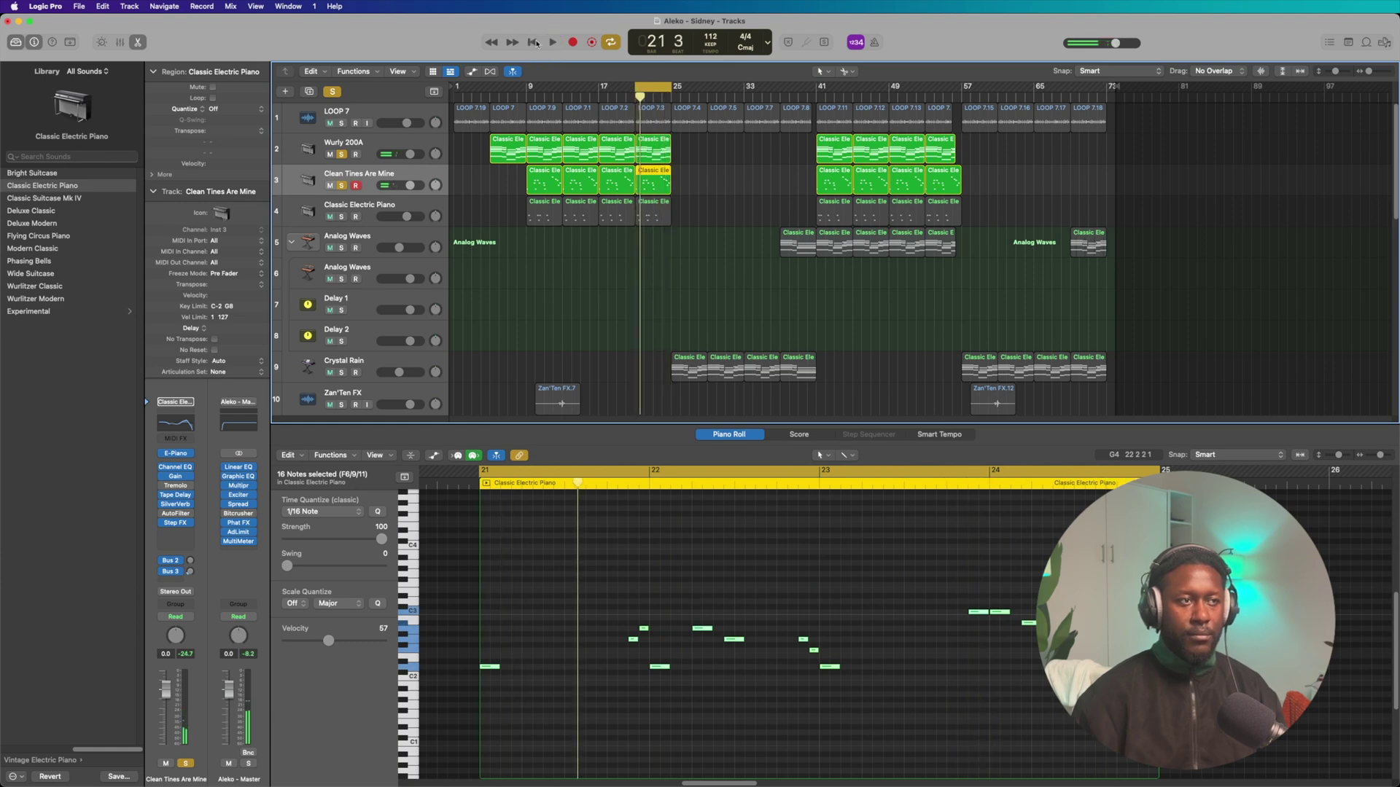
- Solo Classic Electric Piano alone and play it, viewing one of its regions' notes
{"action": "left_click", "coordinate": [342, 217]}
{"action": "left_click", "coordinate": [342, 185]}
{"action": "left_click", "coordinate": [342, 155]}
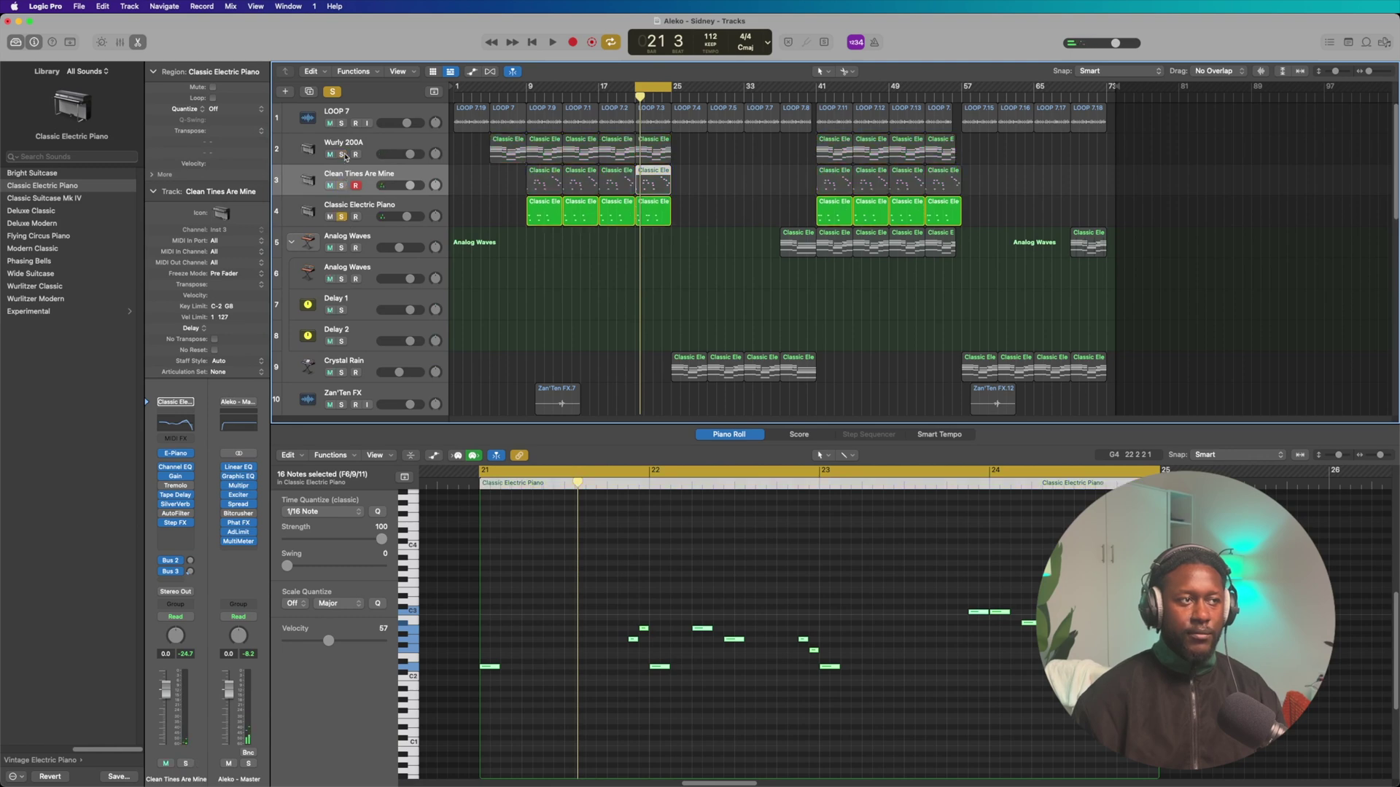
{"action": "left_click", "coordinate": [552, 42]}
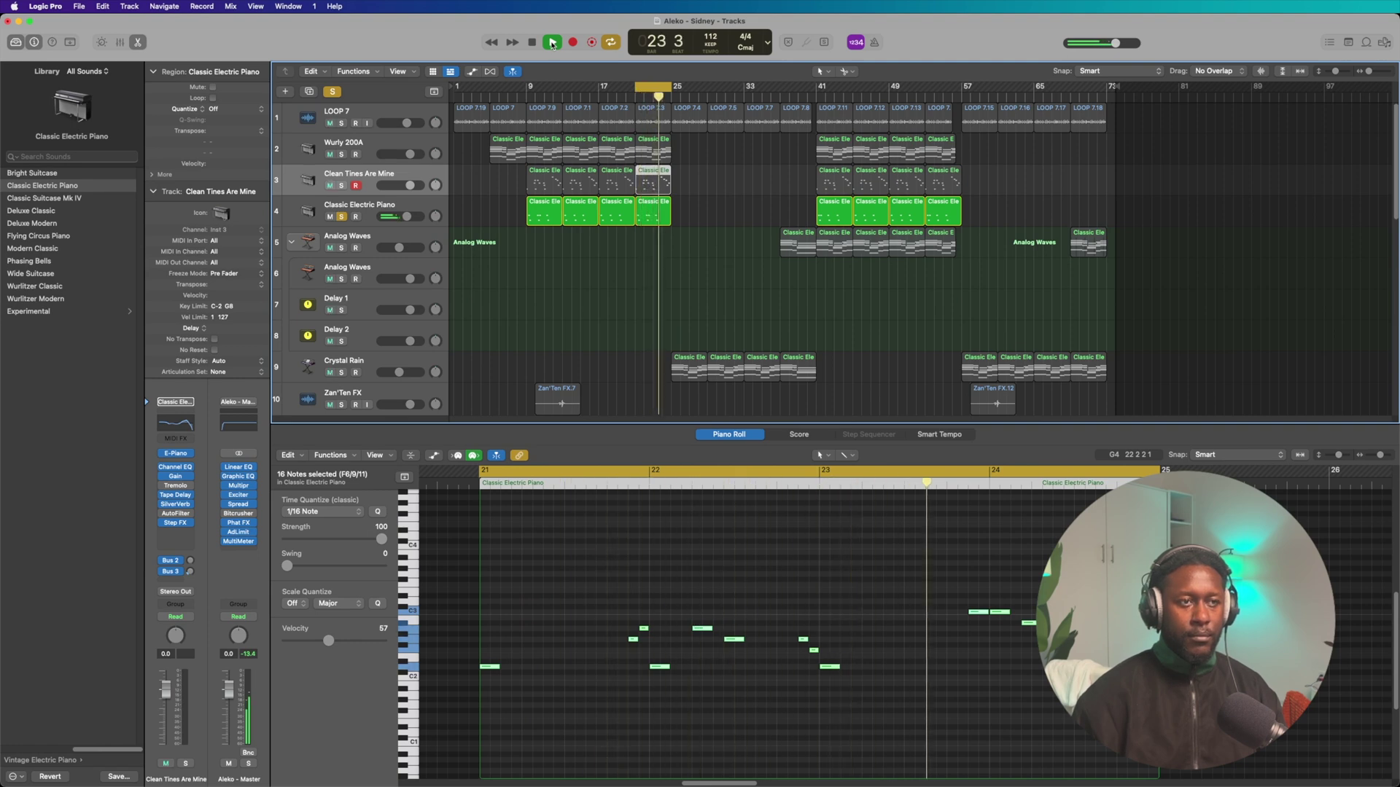
{"action": "left_click", "coordinate": [662, 217]}
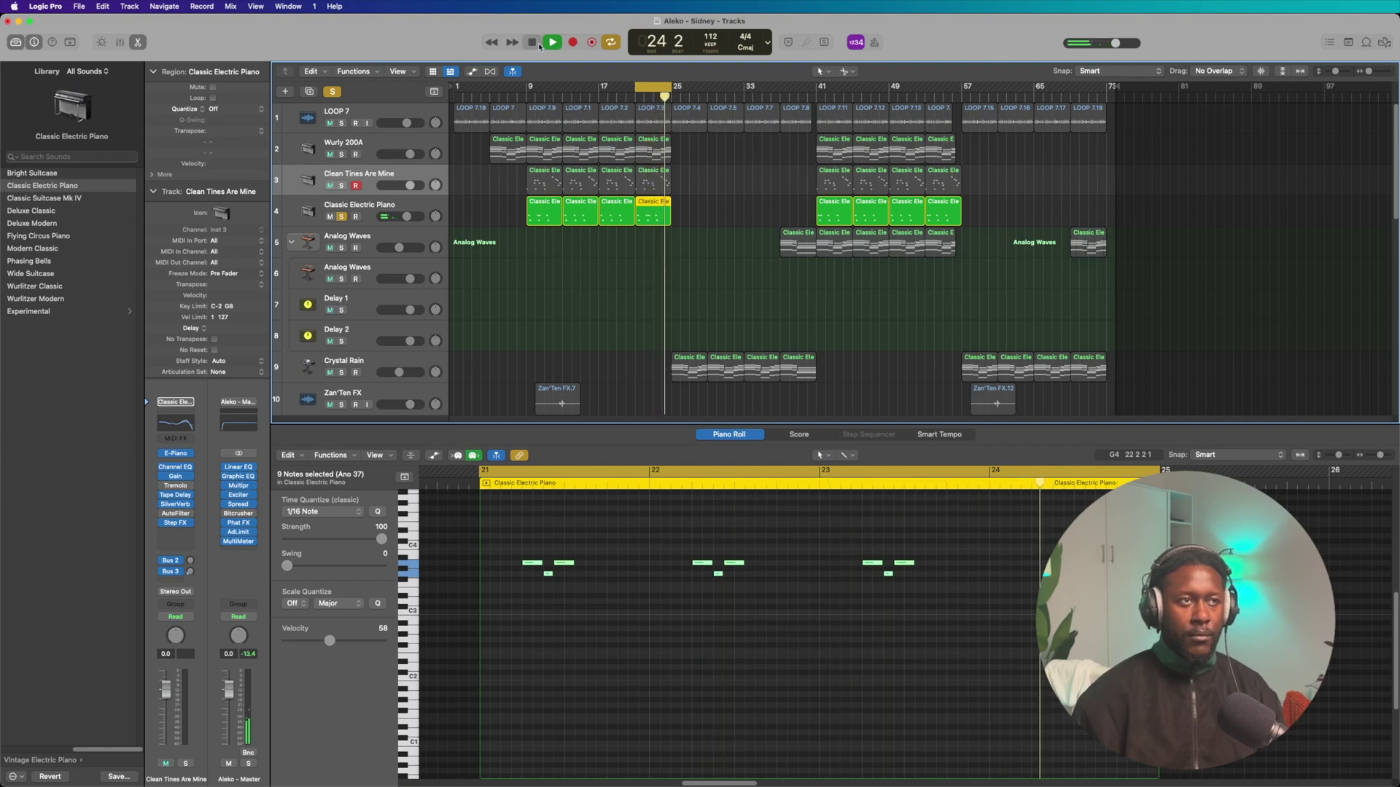
{"action": "key", "text": "space"}
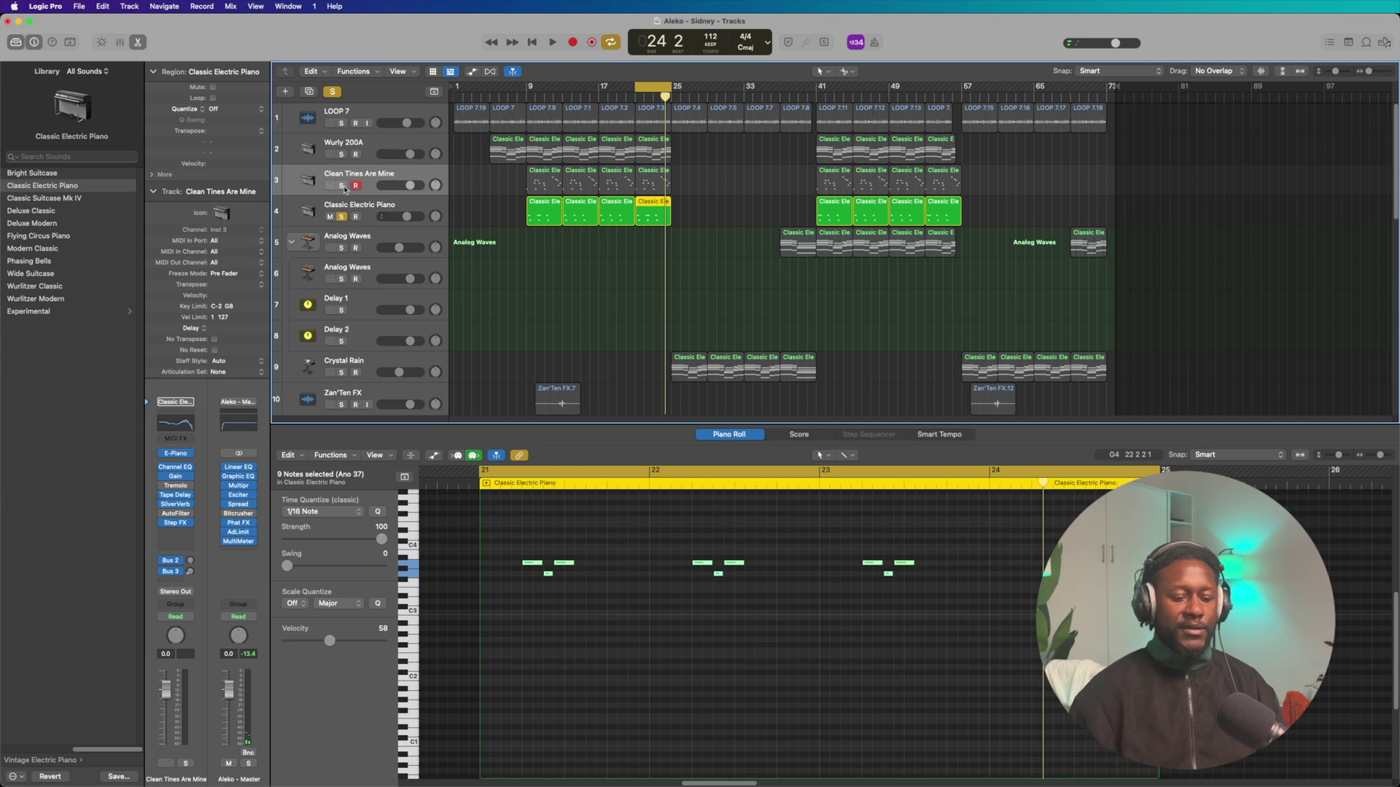
- Re-solo Clean Tines Are Mine and Wurly 200A and play all three e-piano layers
{"action": "left_click", "coordinate": [341, 186]}
{"action": "left_click", "coordinate": [341, 154]}
{"action": "left_click", "coordinate": [554, 42]}
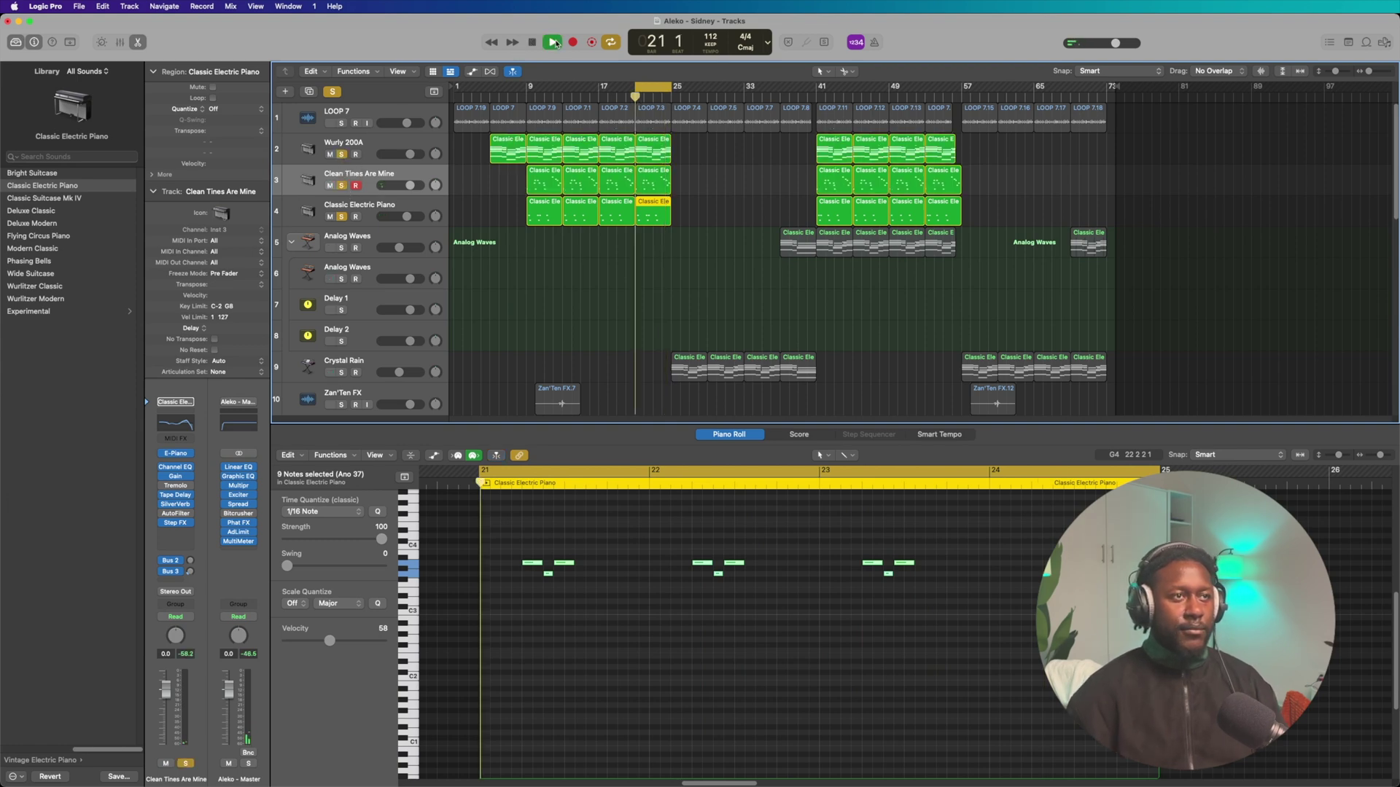
{"action": "scroll", "coordinate": [644, 248], "scroll_direction": "down", "scroll_amount": 1}
{"action": "scroll", "coordinate": [644, 248], "scroll_direction": "down", "scroll_amount": 1}
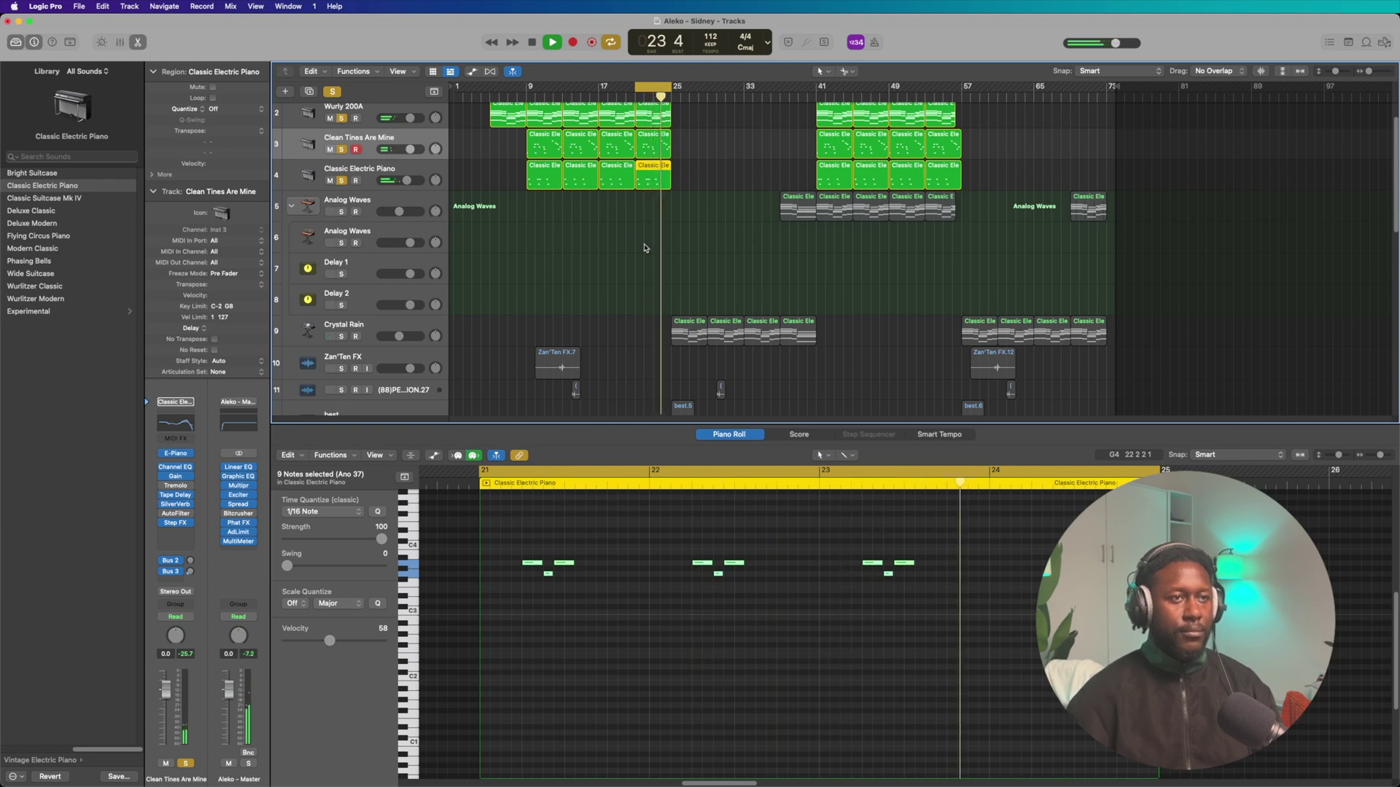
{"action": "left_click", "coordinate": [532, 41]}
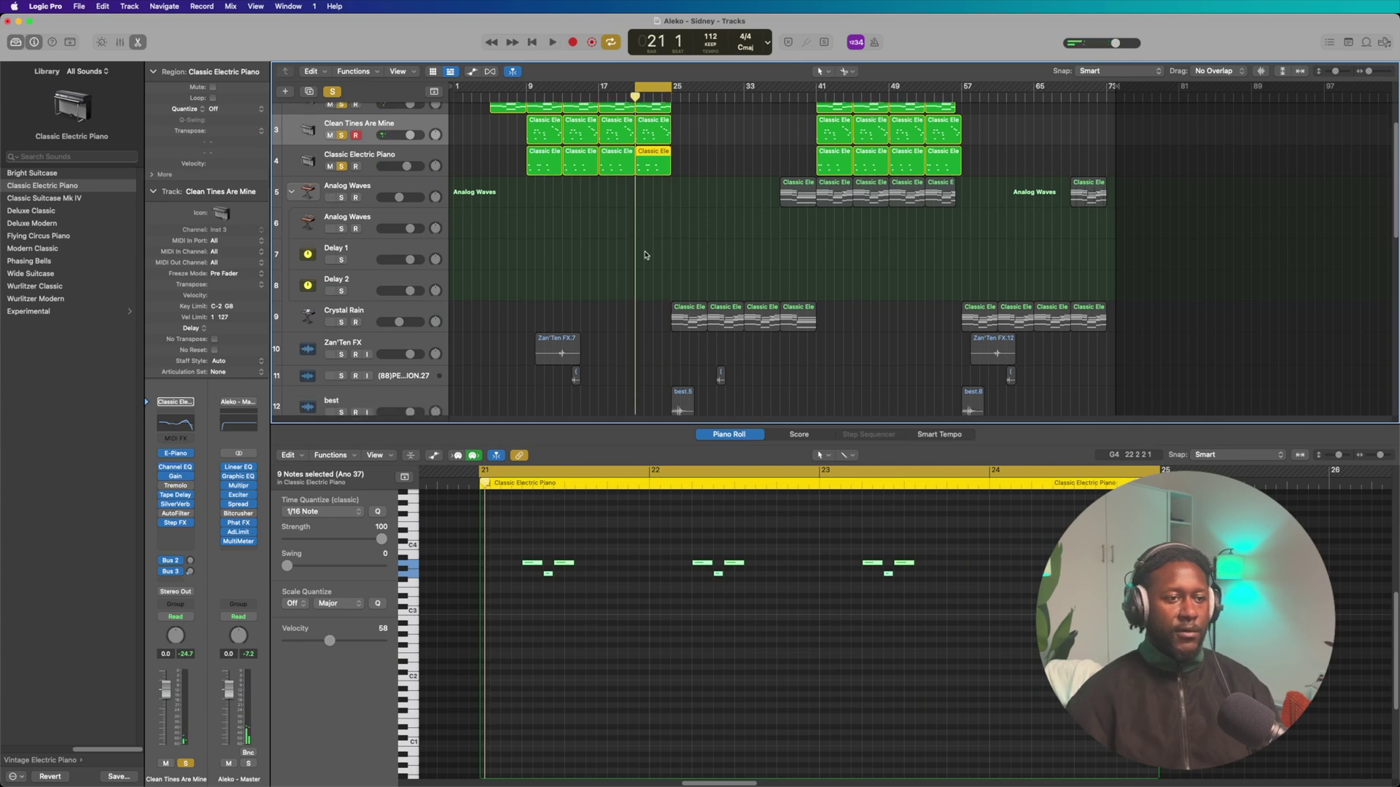
- View a region's notes and close the Crystal Rain ES2 synth window
{"action": "scroll", "coordinate": [652, 121], "scroll_direction": "up", "scroll_amount": 1}
{"action": "left_click", "coordinate": [652, 118]}
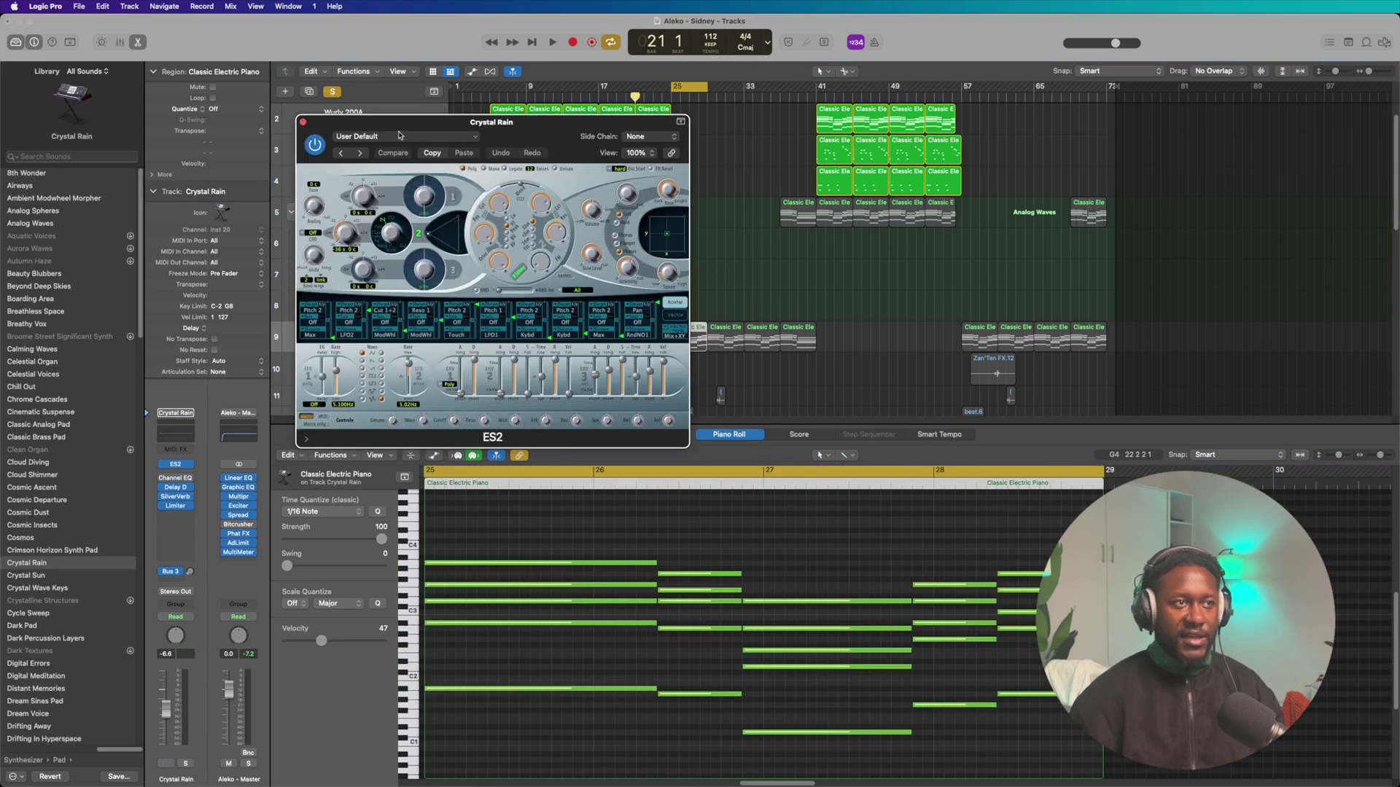
{"action": "left_click", "coordinate": [303, 123]}
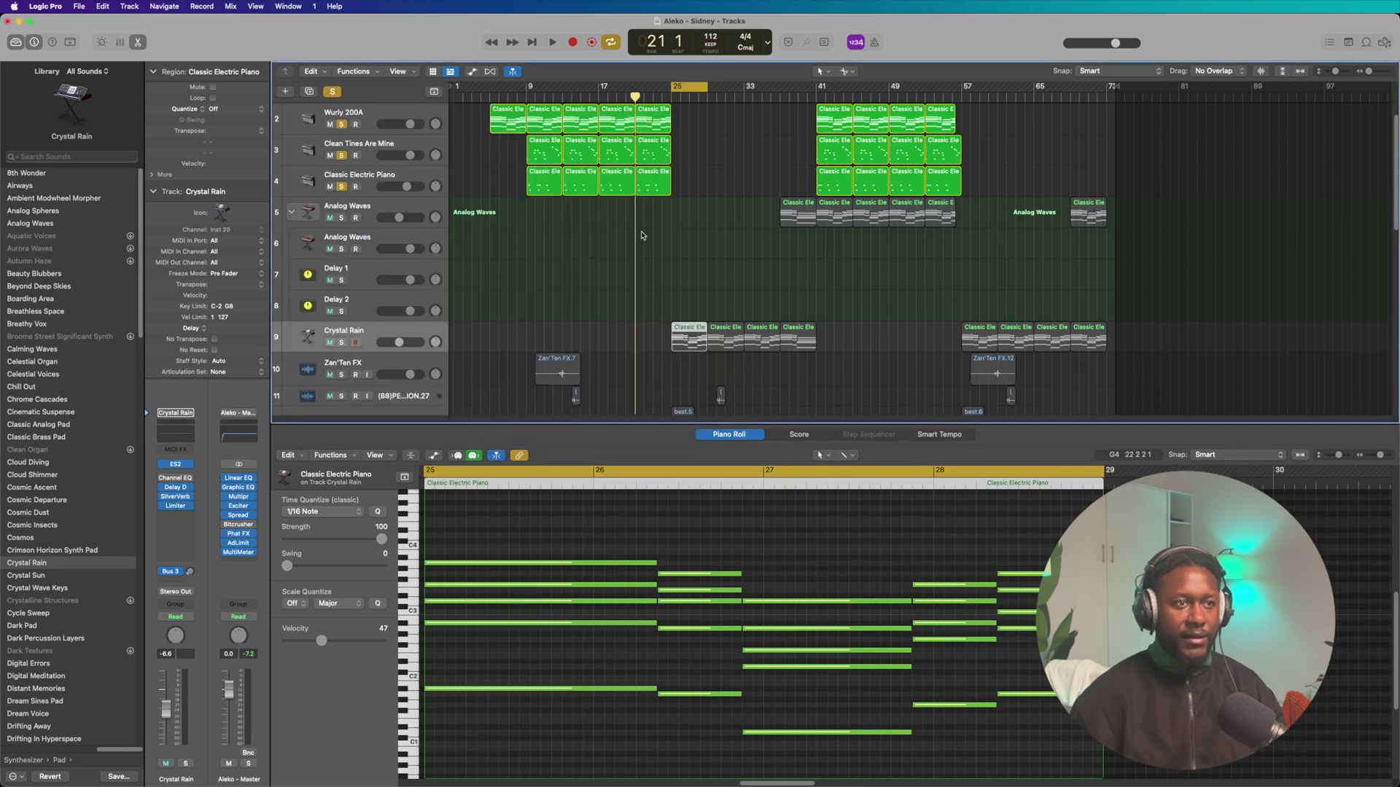
- Clear all solos, solo the Crystal Rain pad, and play it from bar 25
{"action": "scroll", "coordinate": [649, 245], "scroll_direction": "down", "scroll_amount": 1}
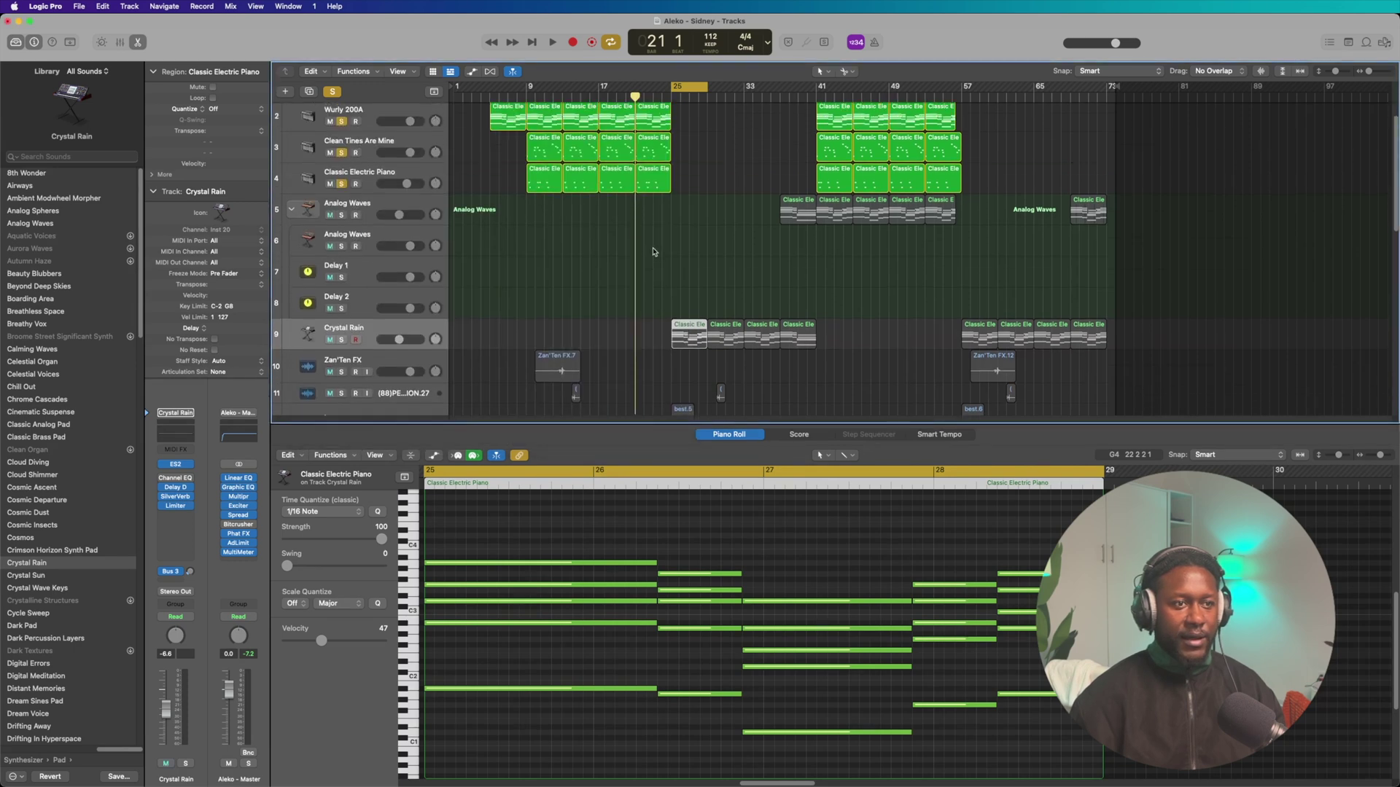
{"action": "left_click", "coordinate": [338, 91]}
{"action": "left_click", "coordinate": [341, 340]}
{"action": "key", "text": "space"}
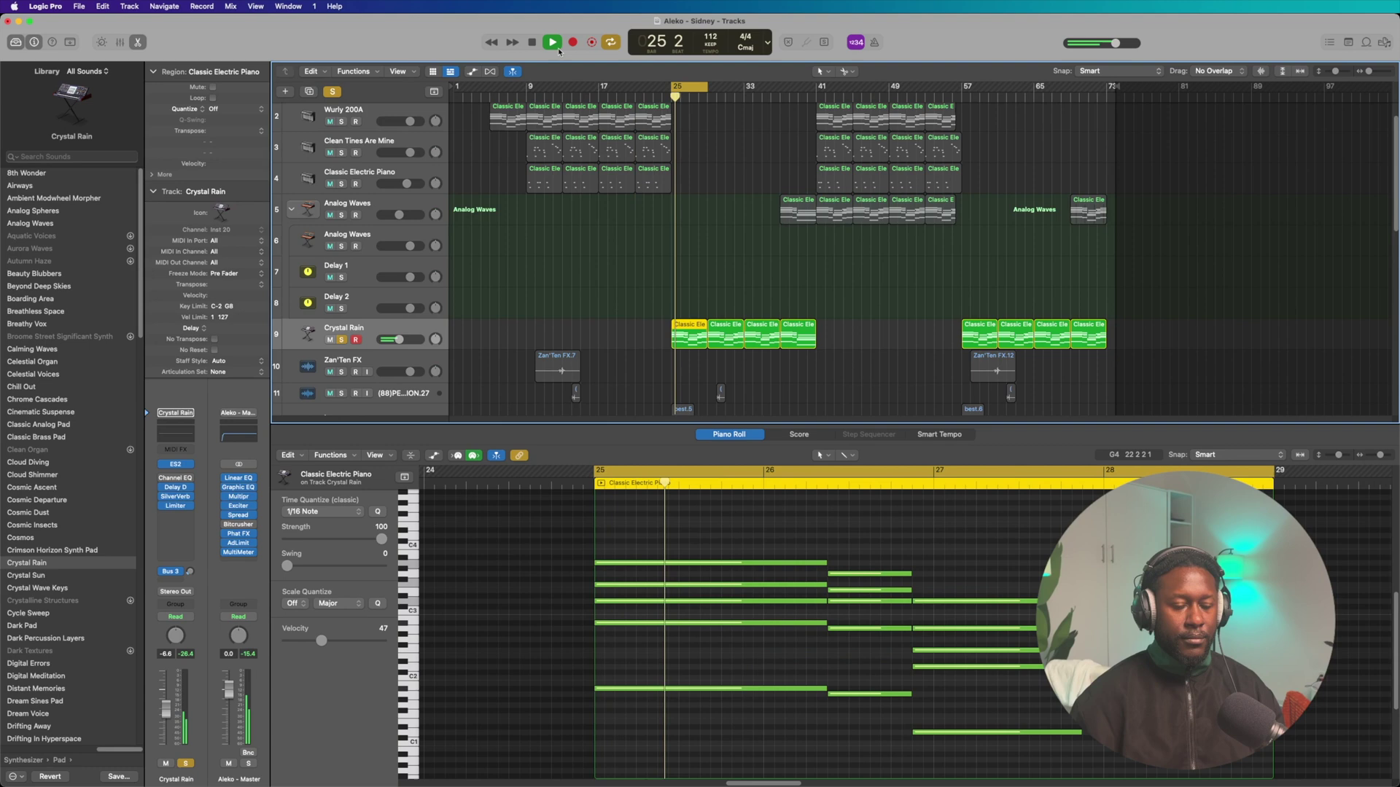
{"action": "scroll", "coordinate": [512, 572], "scroll_direction": "down", "scroll_amount": 3}
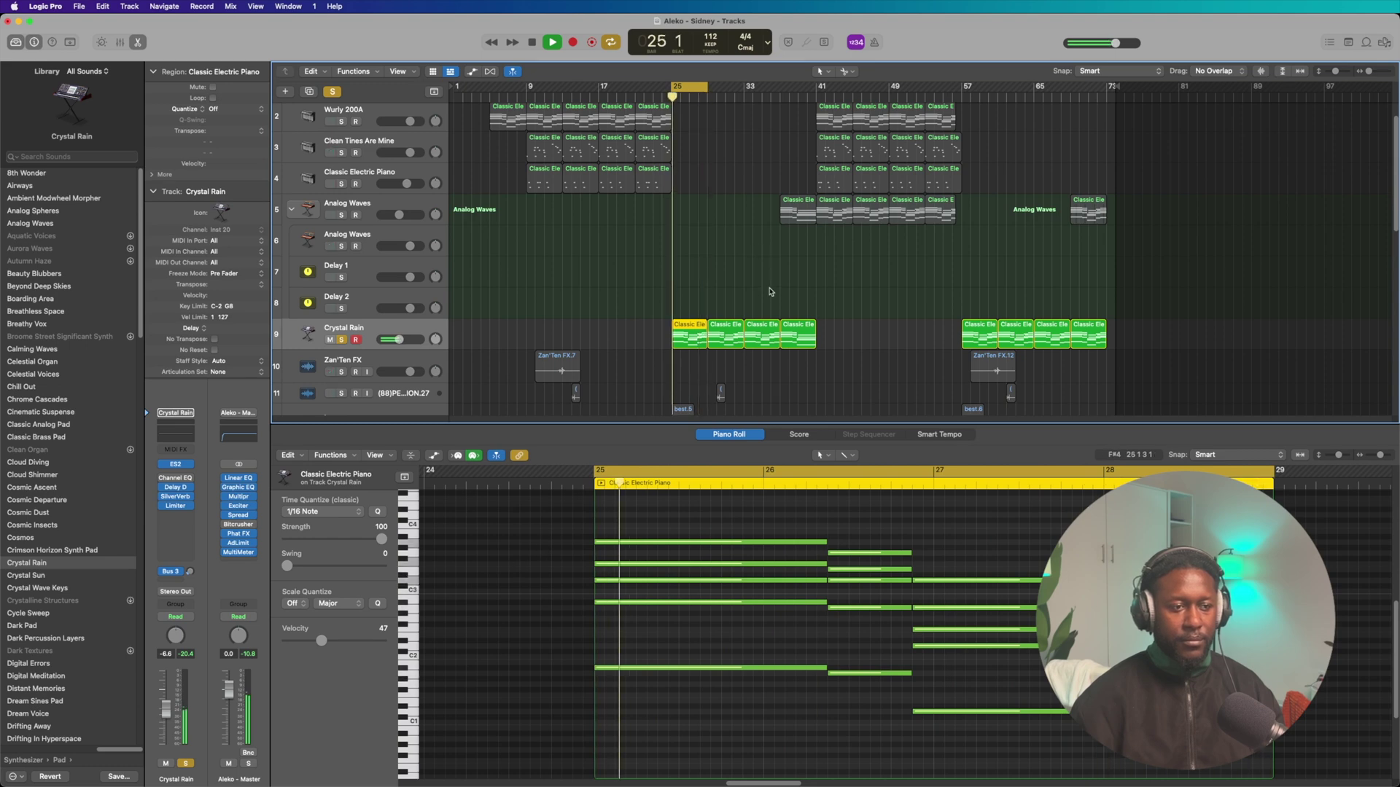
{"action": "left_click", "coordinate": [532, 42]}
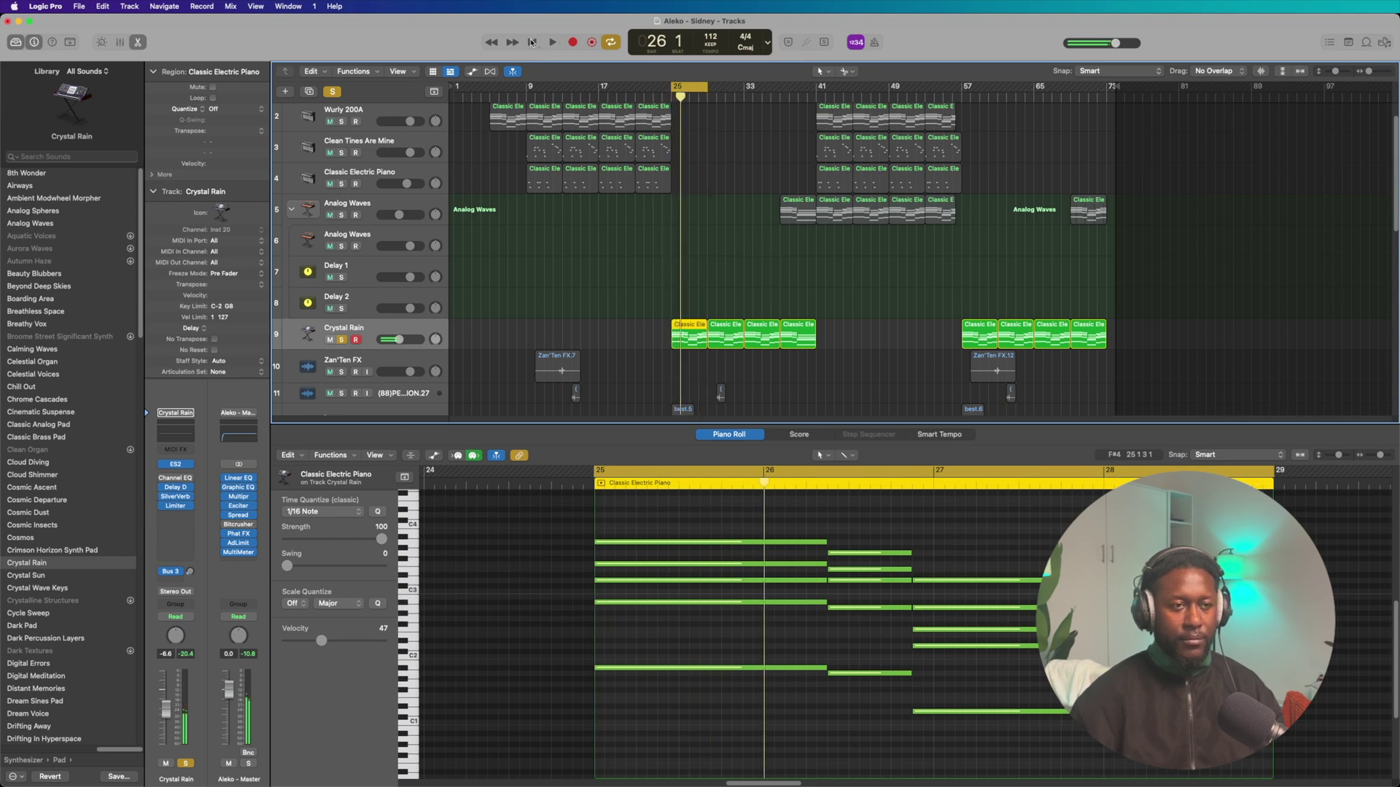
{"action": "scroll", "coordinate": [696, 292], "scroll_direction": "down", "scroll_amount": 10}
- View an Inst 13 region's notes and expand the Empty Kit stack to reveal its drums
{"action": "left_click", "coordinate": [688, 293]}
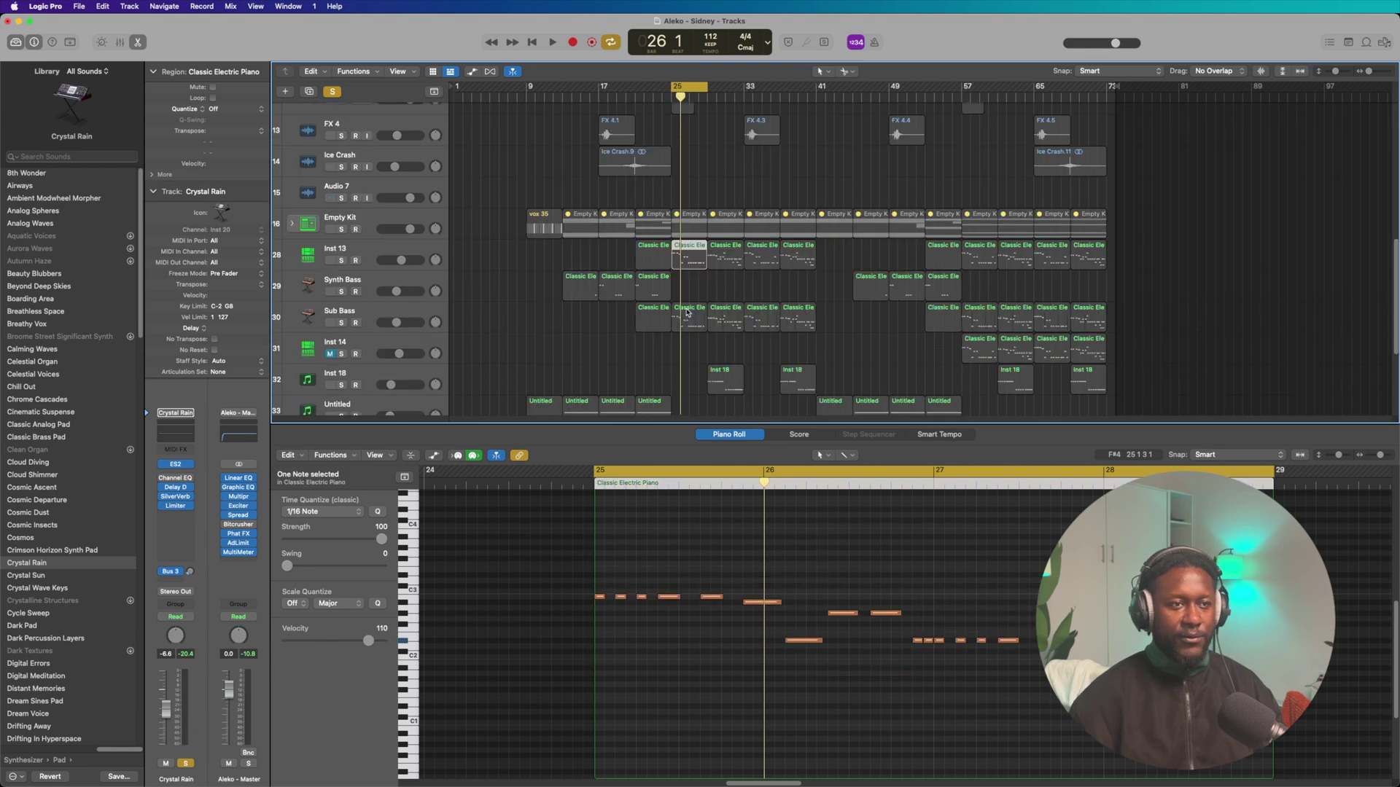
{"action": "scroll", "coordinate": [687, 312], "scroll_direction": "down", "scroll_amount": 5}
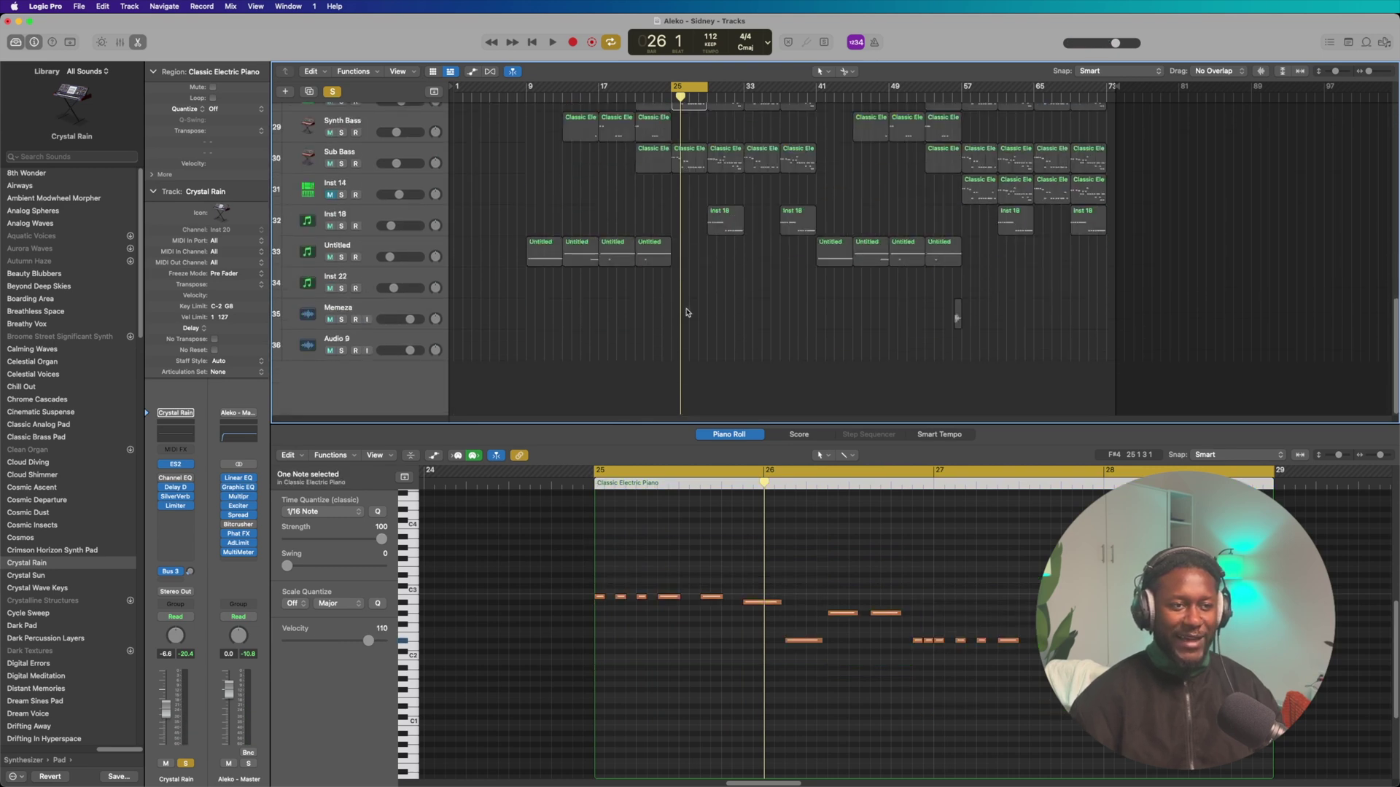
{"action": "scroll", "coordinate": [687, 312], "scroll_direction": "up", "scroll_amount": 8}
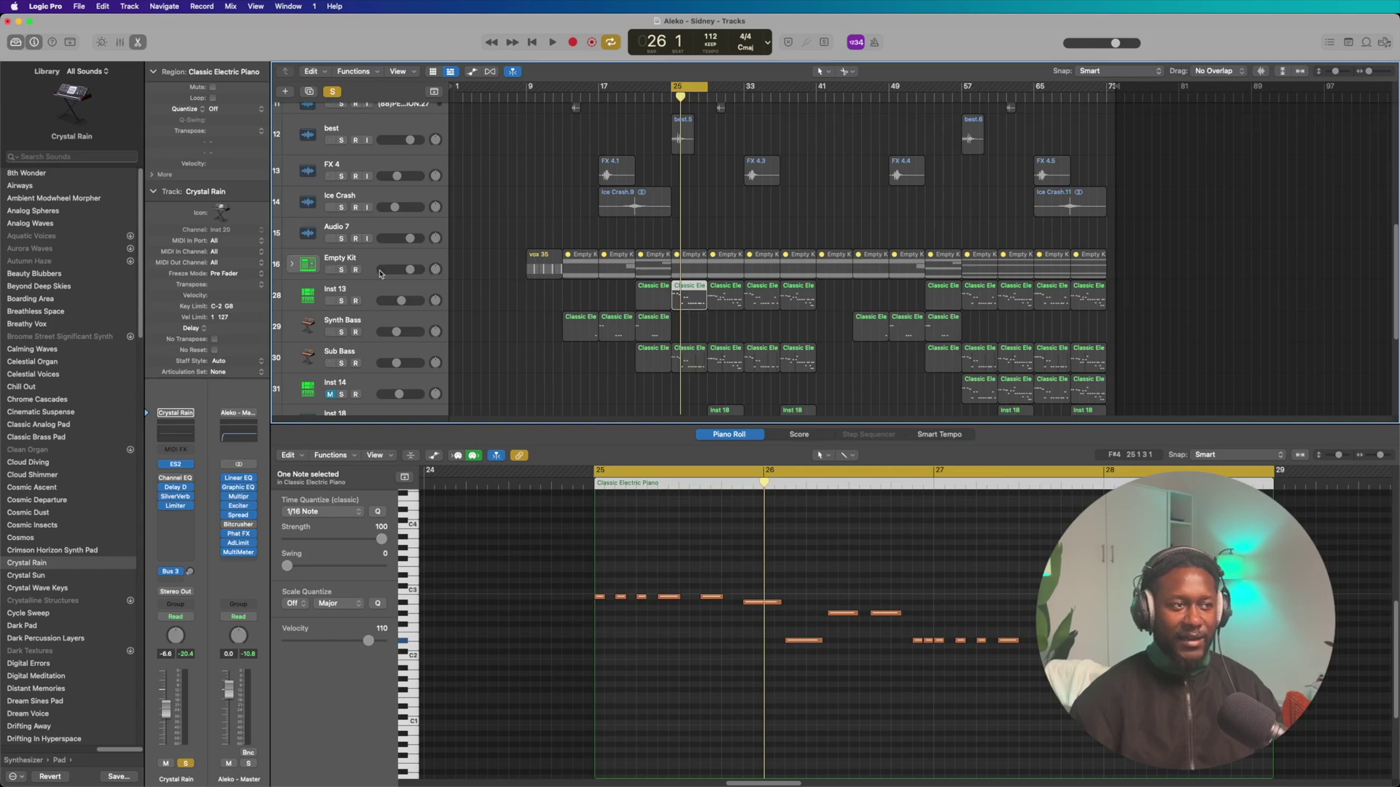
{"action": "left_click", "coordinate": [291, 266]}
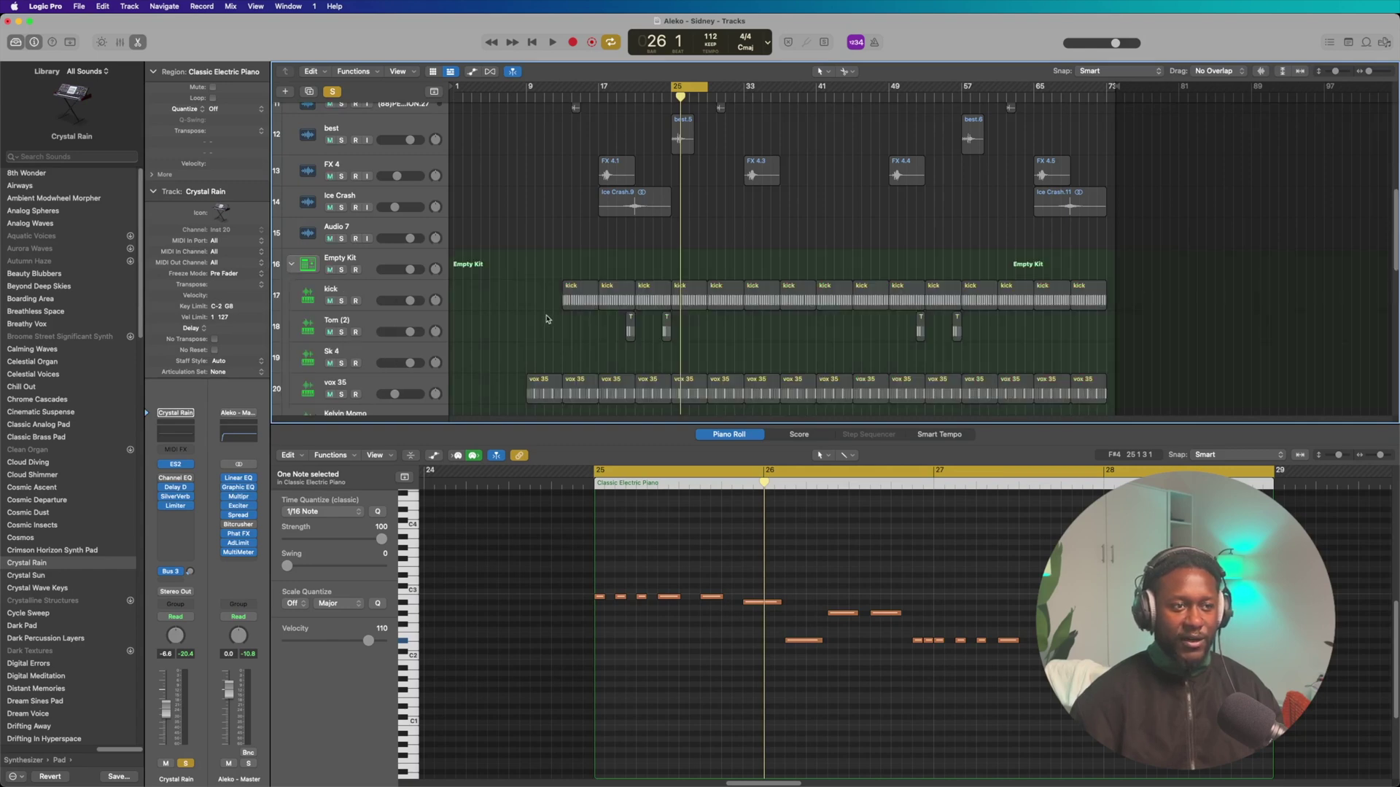
{"action": "scroll", "coordinate": [685, 323], "scroll_direction": "up", "scroll_amount": 5}
- Return to bar 25, swap the Crystal Rain solo for LOOP 7, and play it
{"action": "key", "text": "space"}
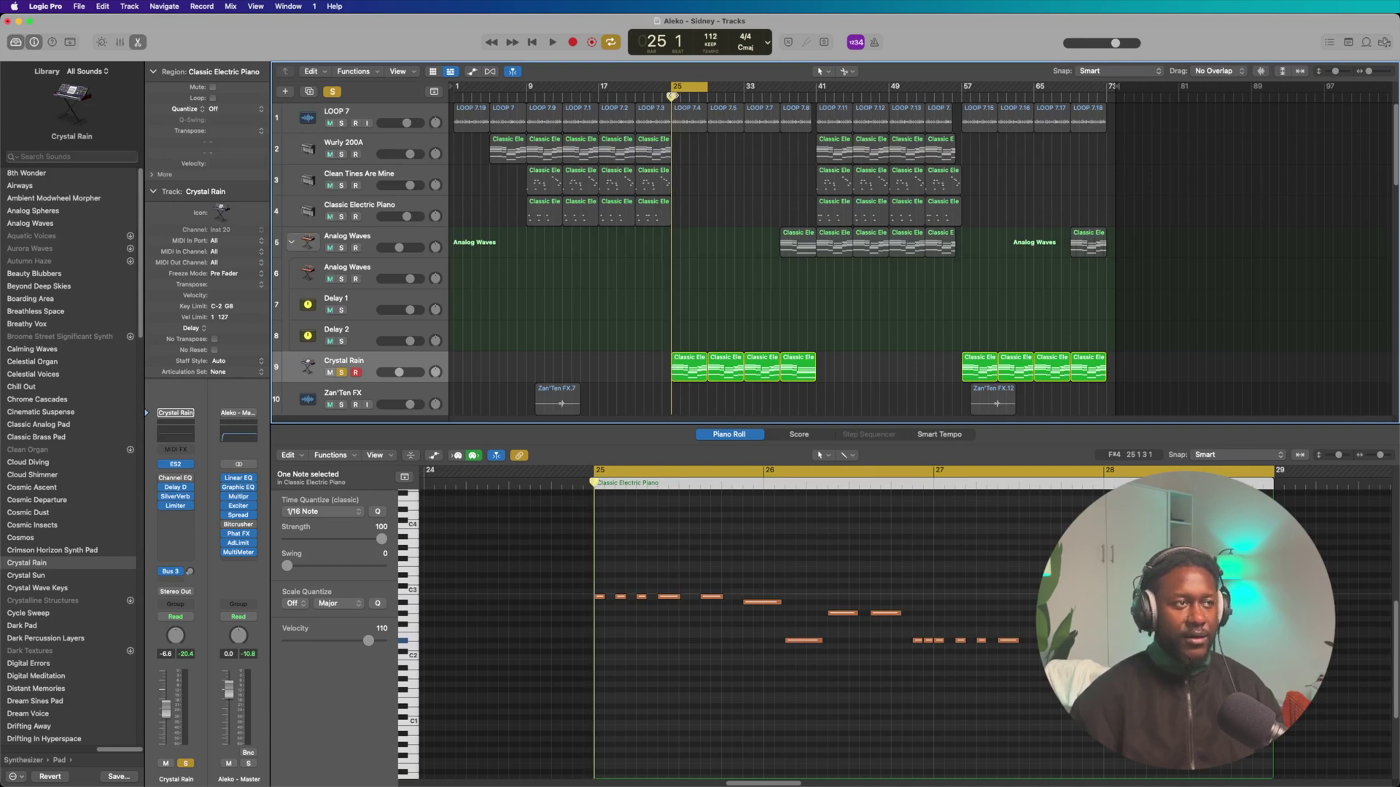
{"action": "left_click", "coordinate": [334, 92]}
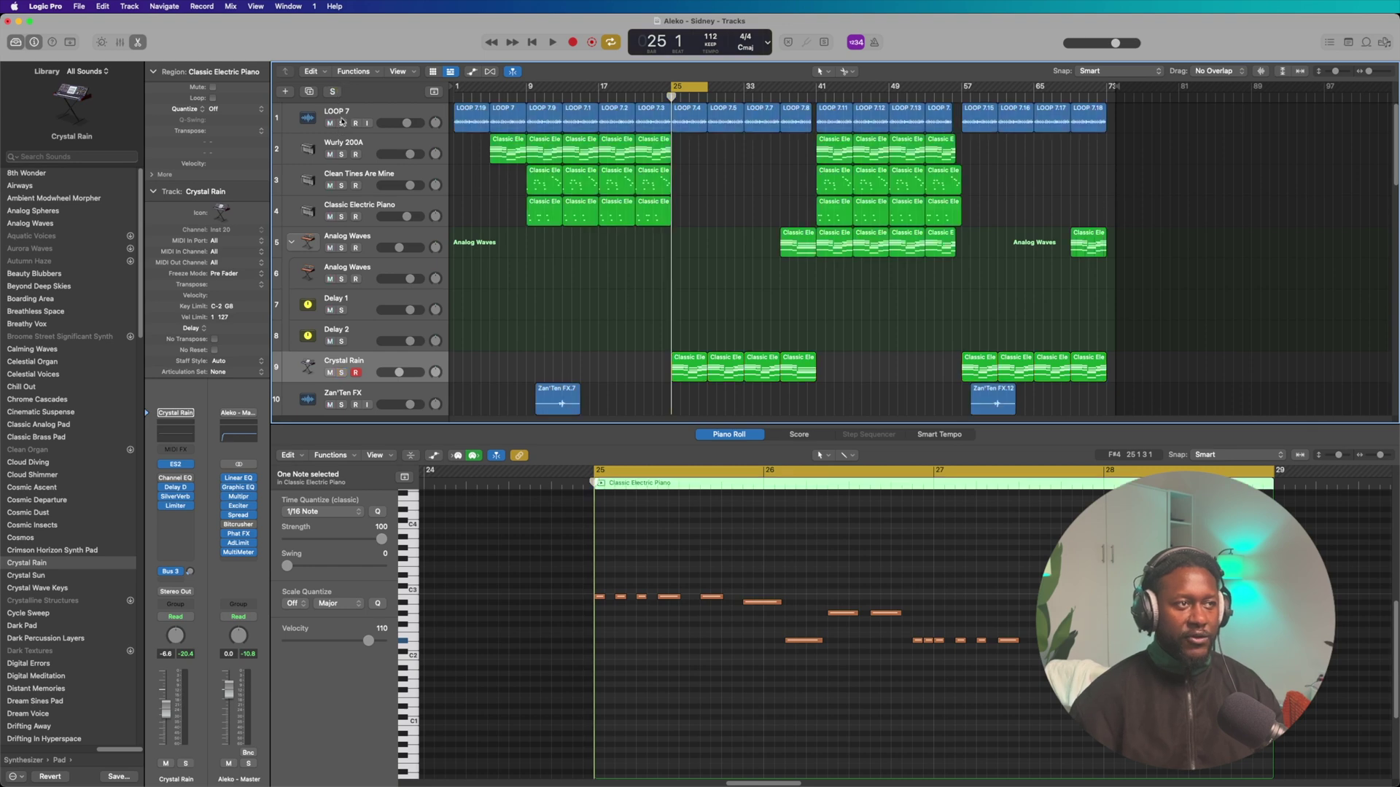
{"action": "left_click", "coordinate": [342, 124]}
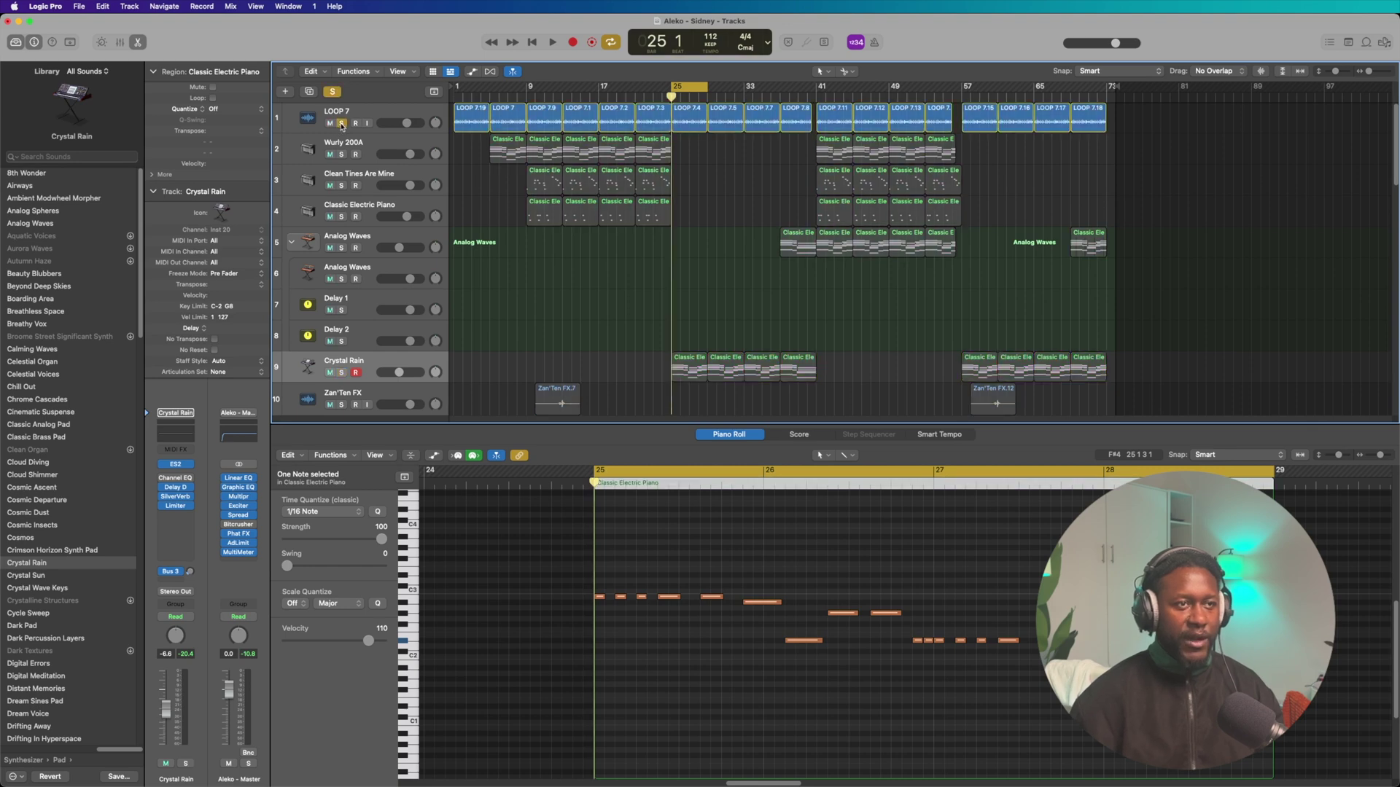
{"action": "left_click", "coordinate": [554, 46]}
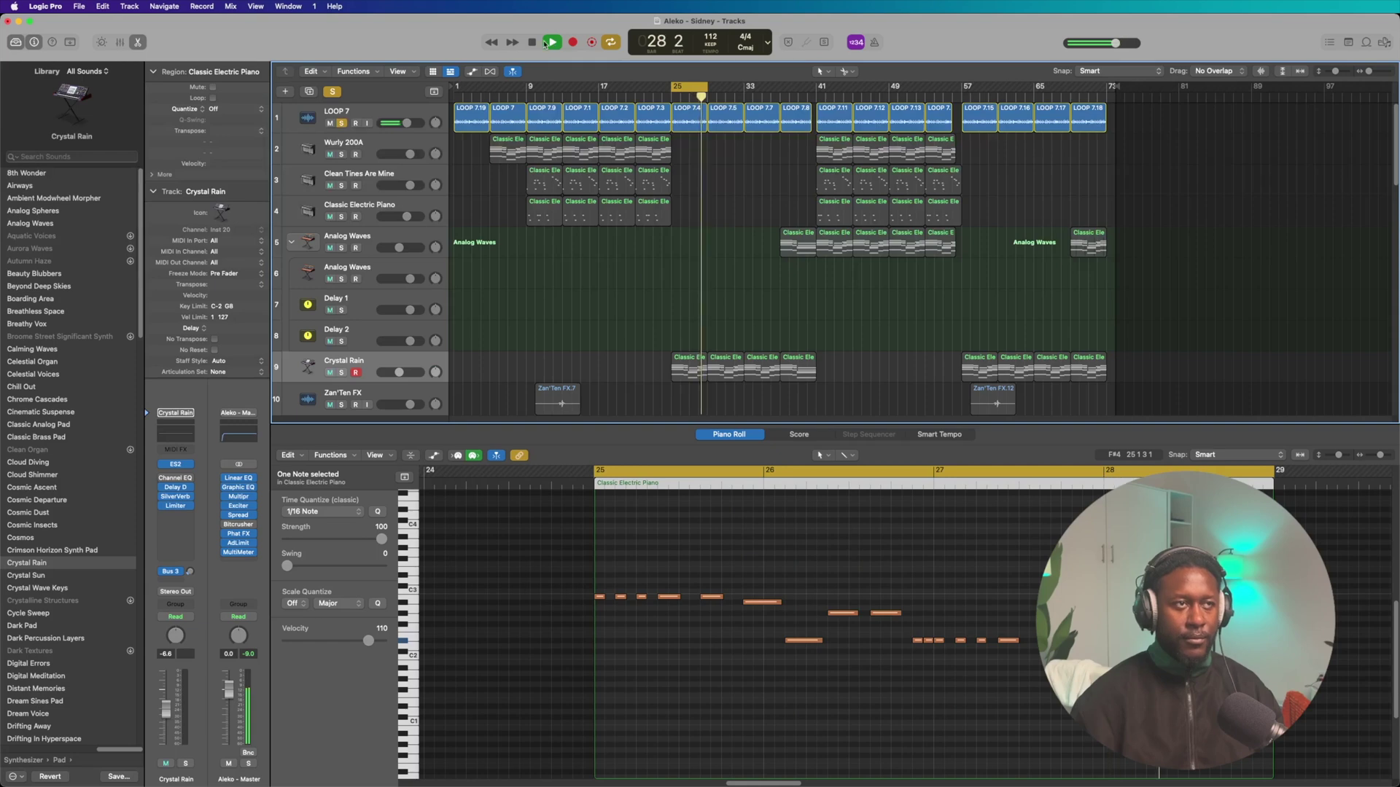
{"action": "left_click", "coordinate": [534, 43]}
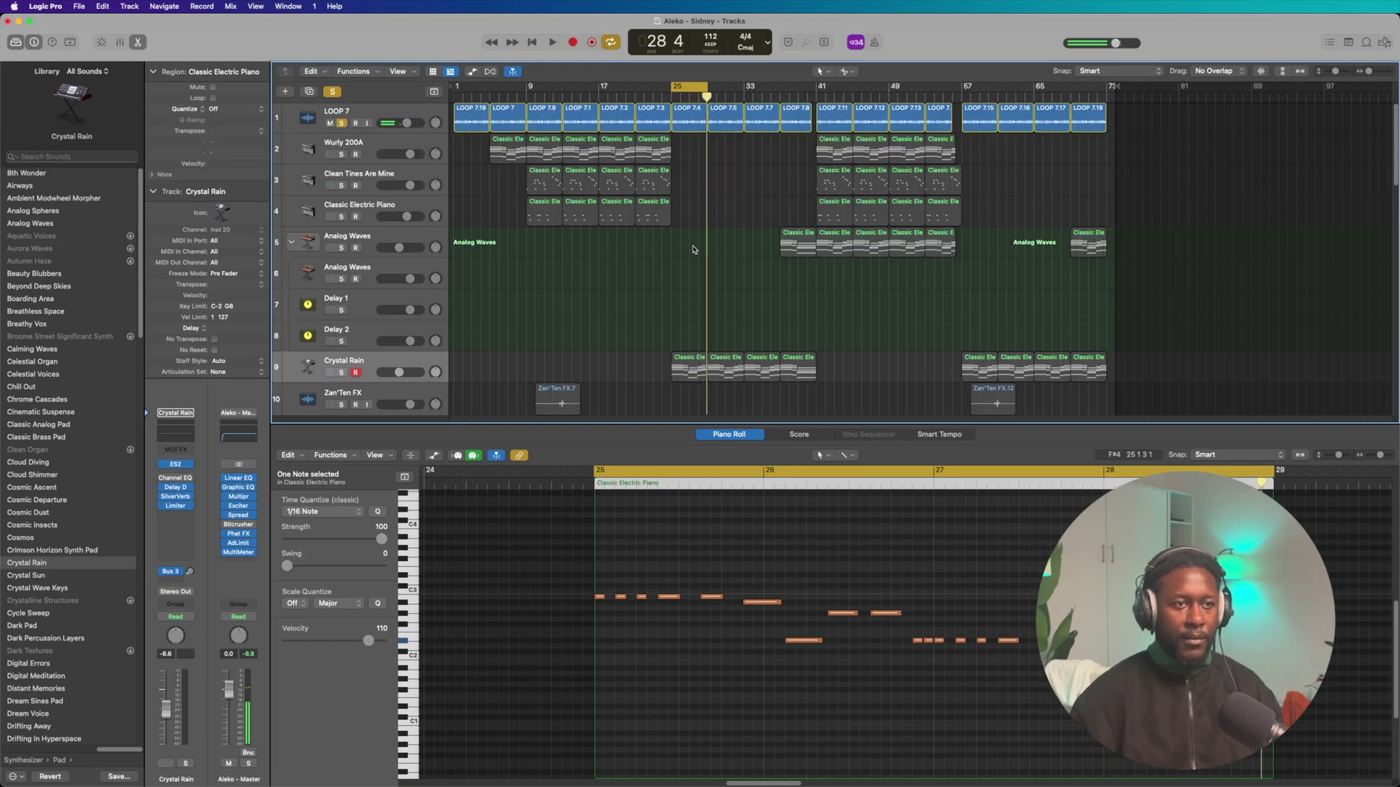
- Solo the kick and vox 35 tracks, playing from bar 25 while viewing their step patterns
{"action": "scroll", "coordinate": [693, 249], "scroll_direction": "down", "scroll_amount": 10}
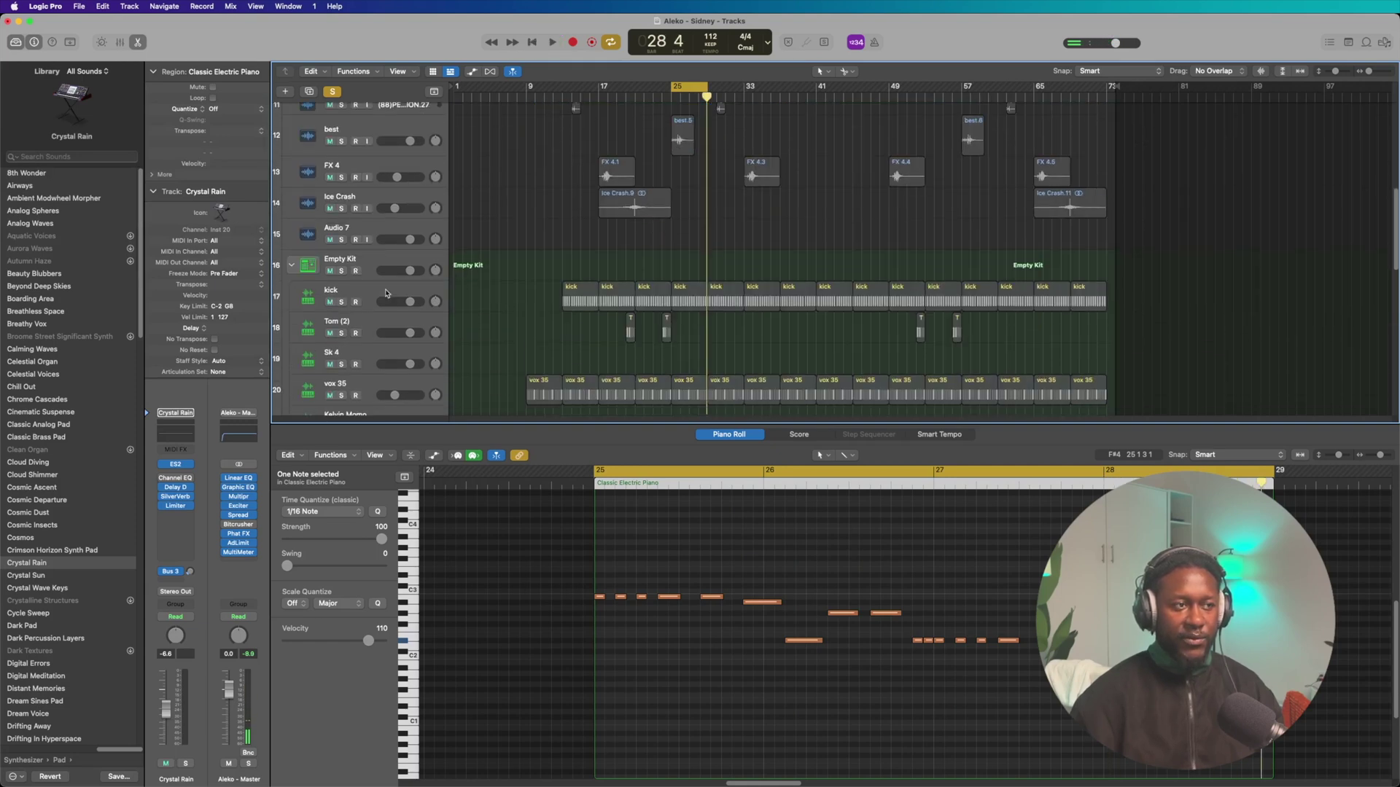
{"action": "left_click", "coordinate": [342, 302]}
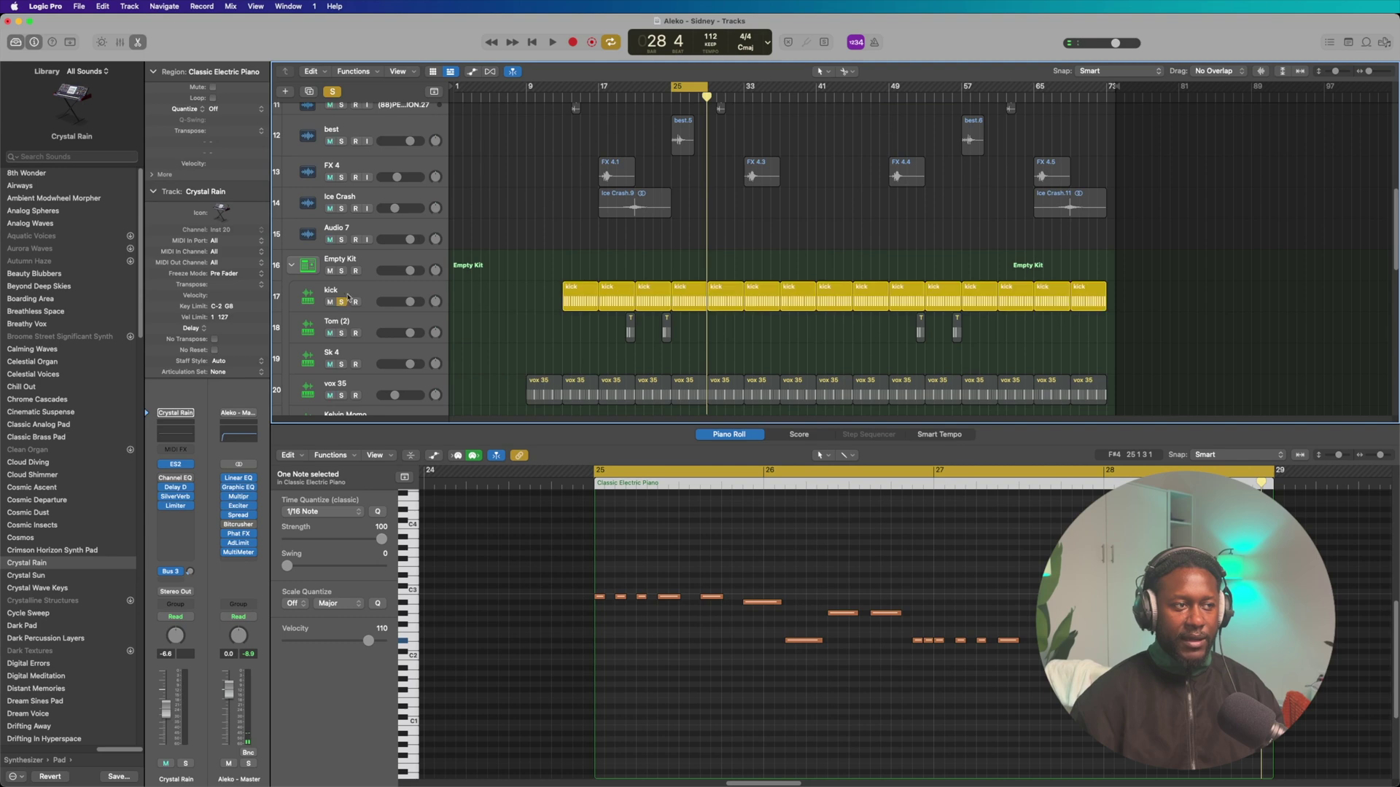
{"action": "left_click", "coordinate": [552, 43]}
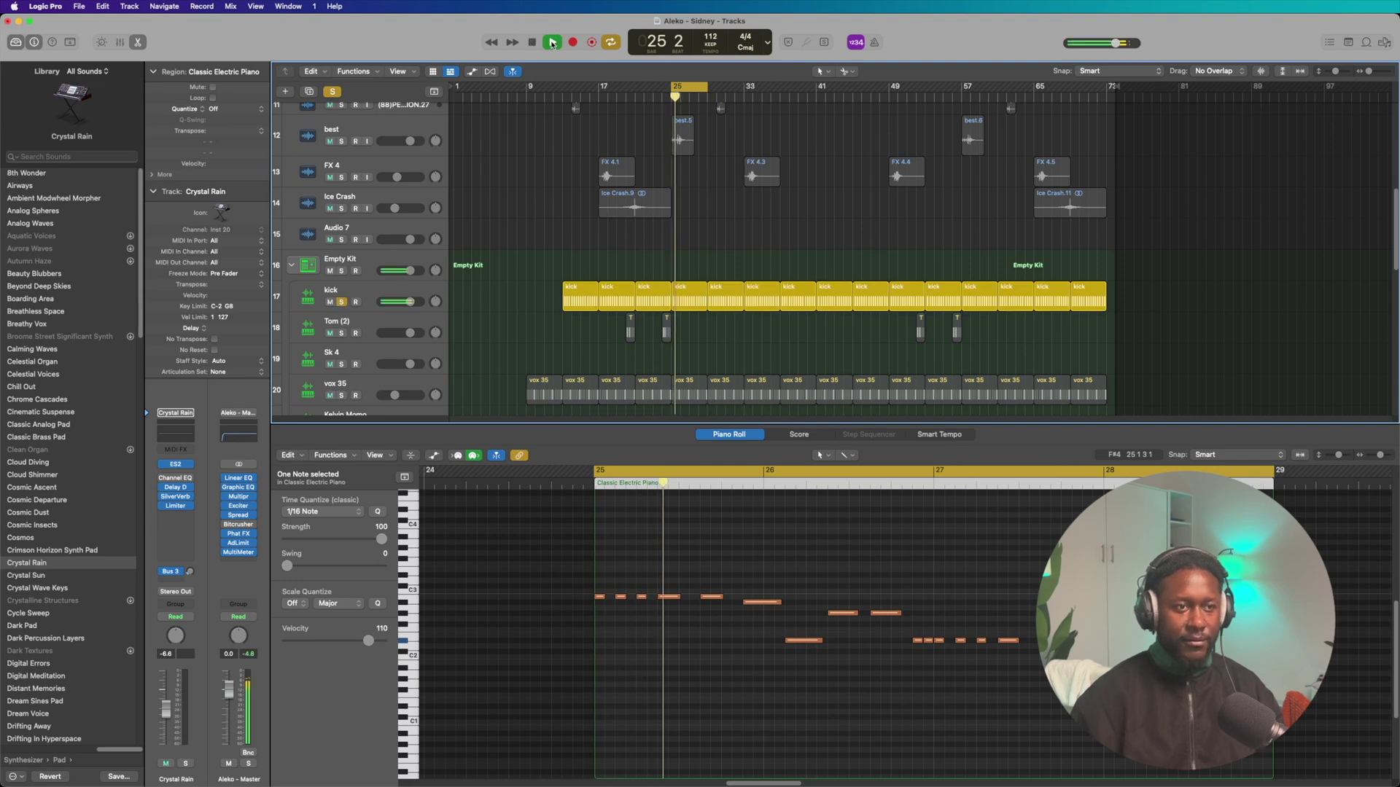
{"action": "left_click", "coordinate": [693, 306]}
{"action": "scroll", "coordinate": [693, 306], "scroll_direction": "down", "scroll_amount": 5}
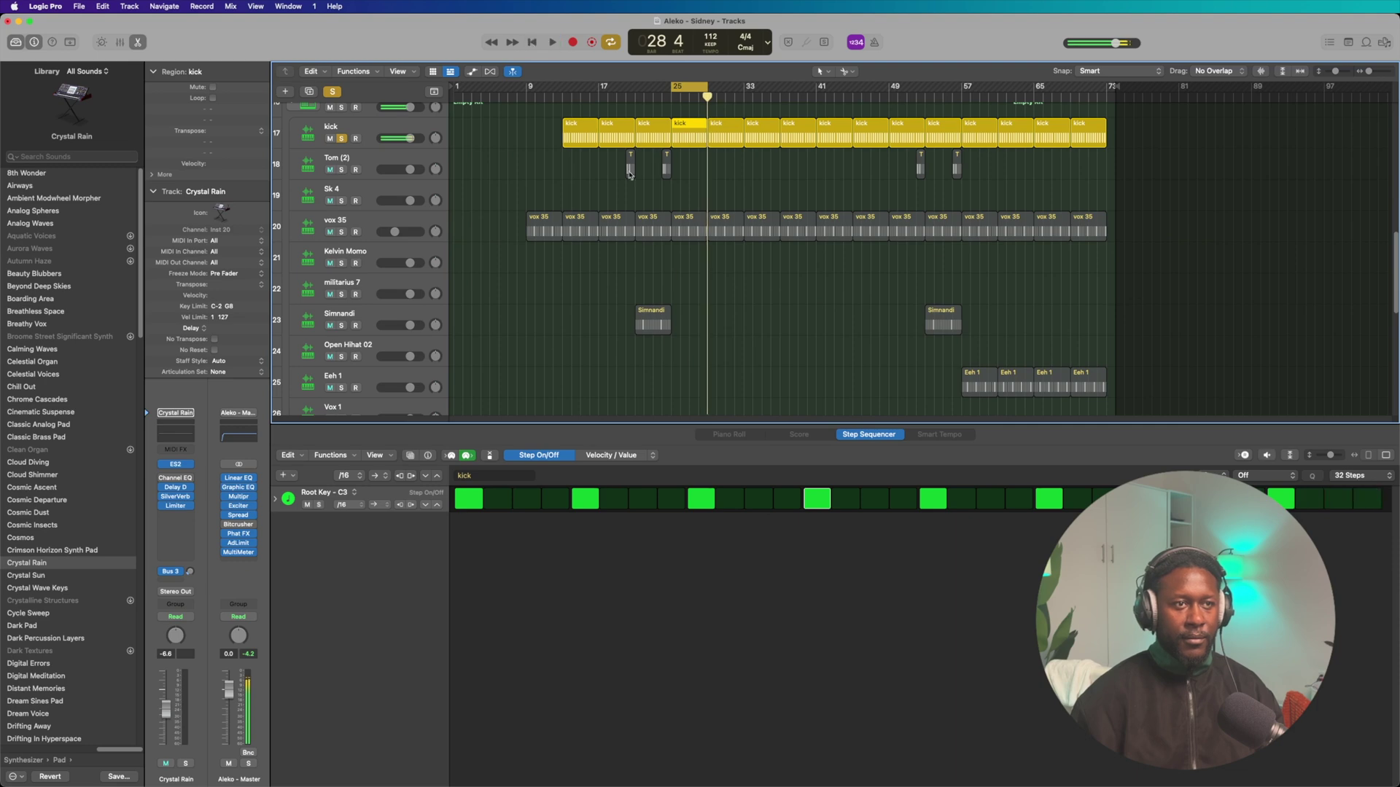
{"action": "left_click", "coordinate": [675, 222]}
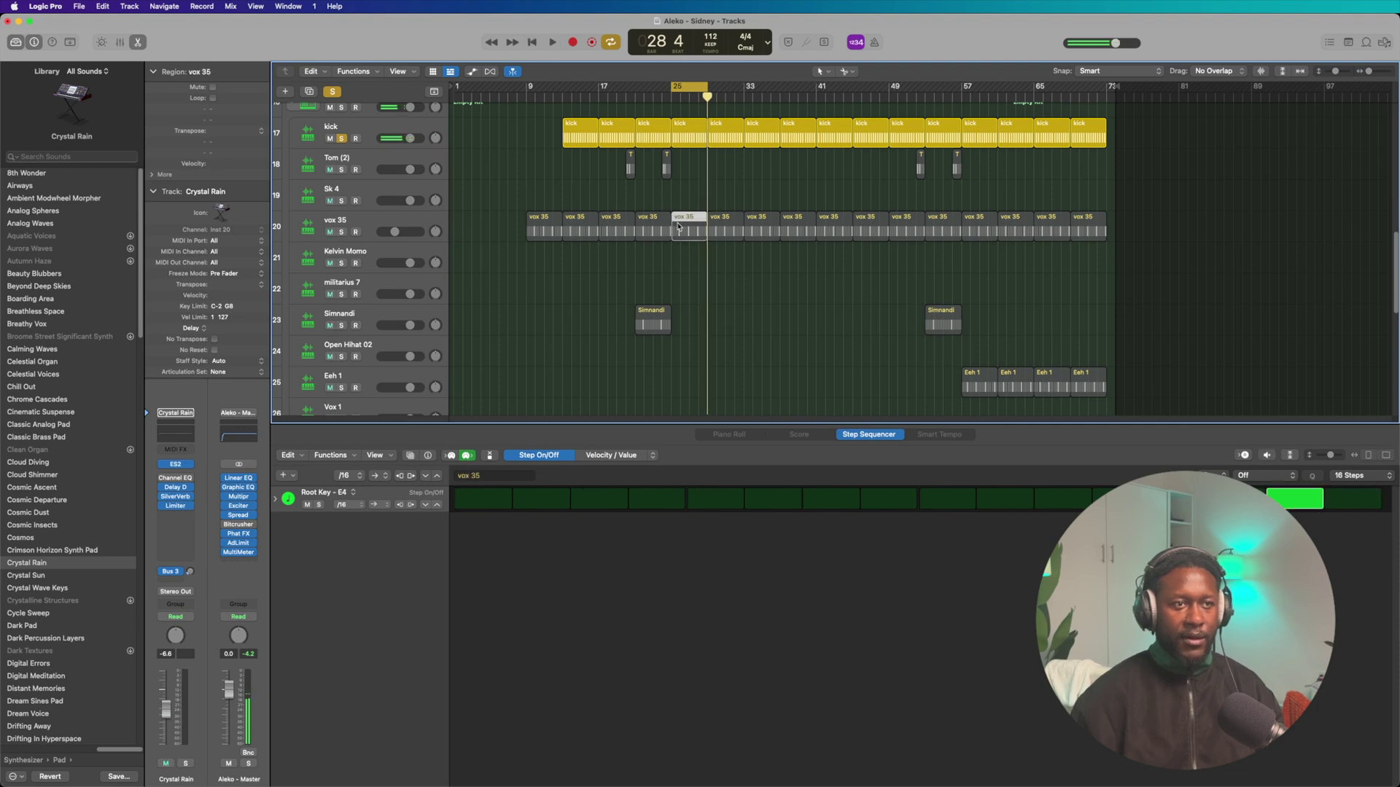
{"action": "left_click", "coordinate": [342, 232]}
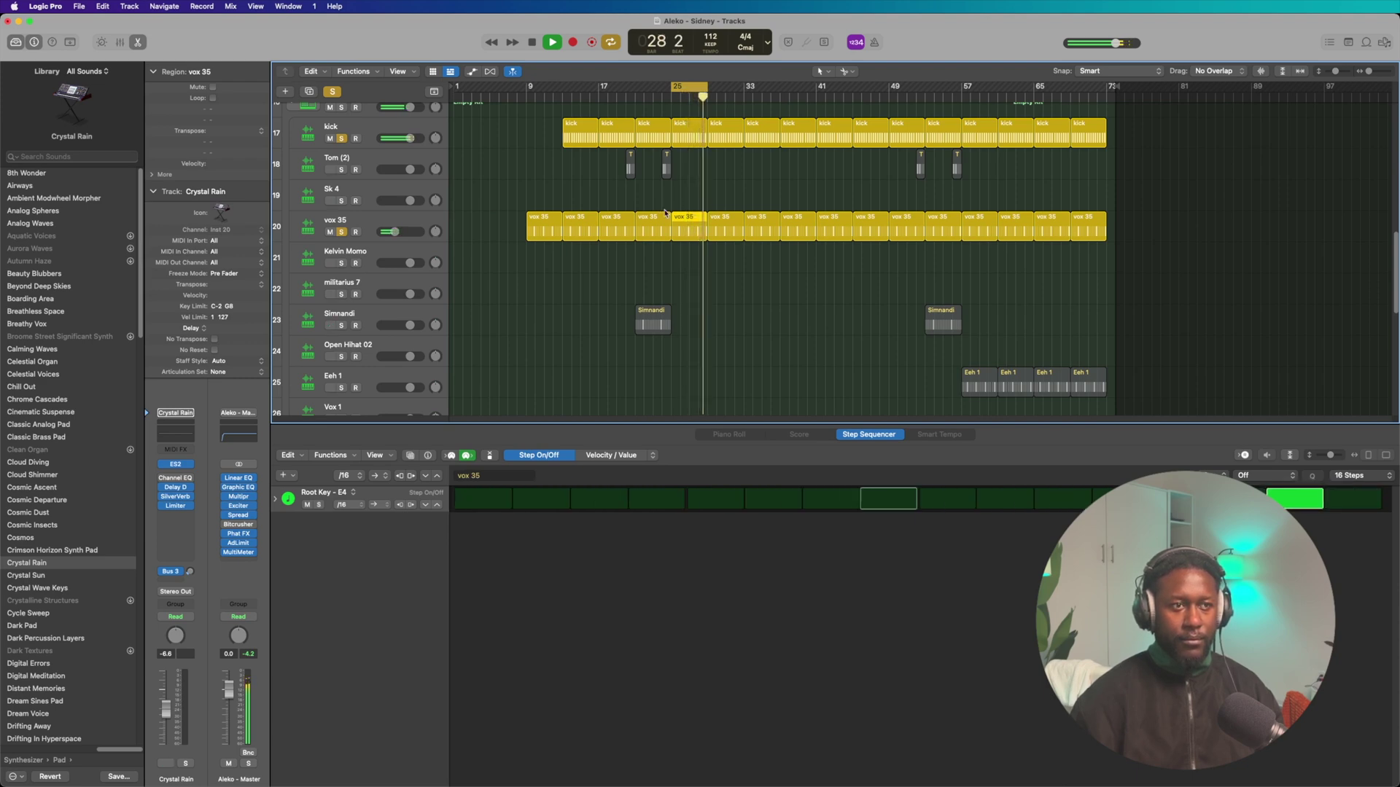
- Stop playback at bar 25 and scroll the track list back up to the Analog Waves tracks
{"action": "scroll", "coordinate": [689, 239], "scroll_direction": "up", "scroll_amount": 1}
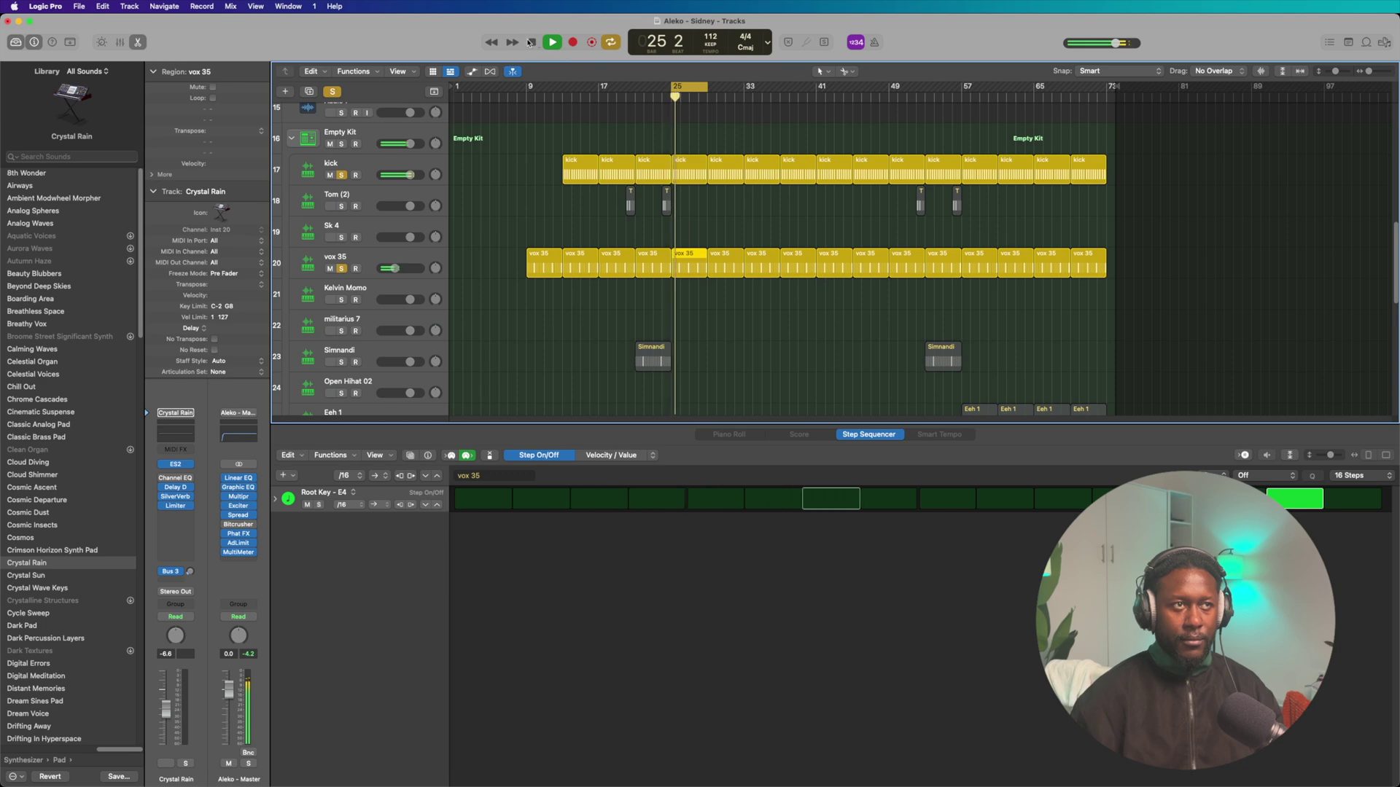
{"action": "key", "text": "space"}
{"action": "scroll", "coordinate": [688, 207], "scroll_direction": "down", "scroll_amount": 8}
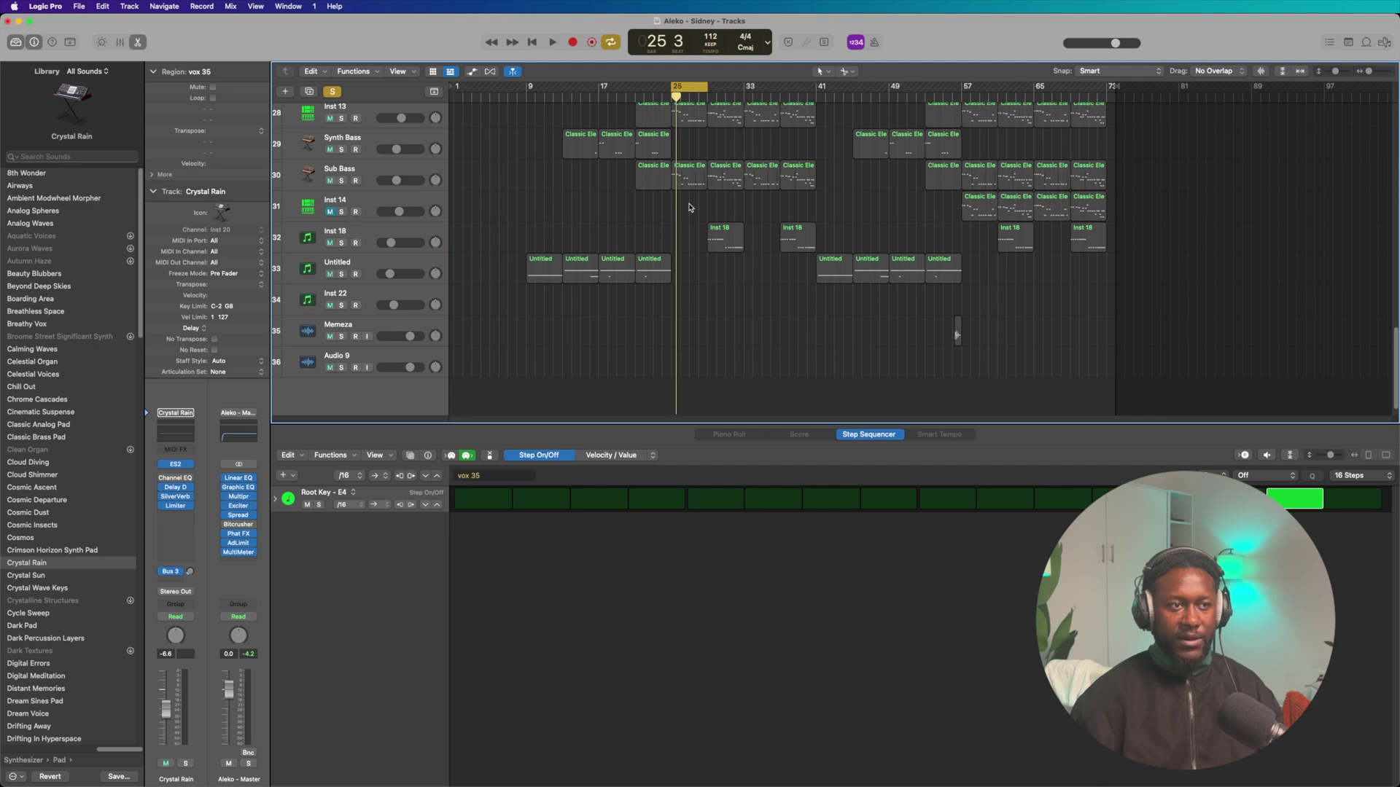
{"action": "scroll", "coordinate": [709, 238], "scroll_direction": "up", "scroll_amount": 5}
{"action": "scroll", "coordinate": [709, 238], "scroll_direction": "up", "scroll_amount": 5}
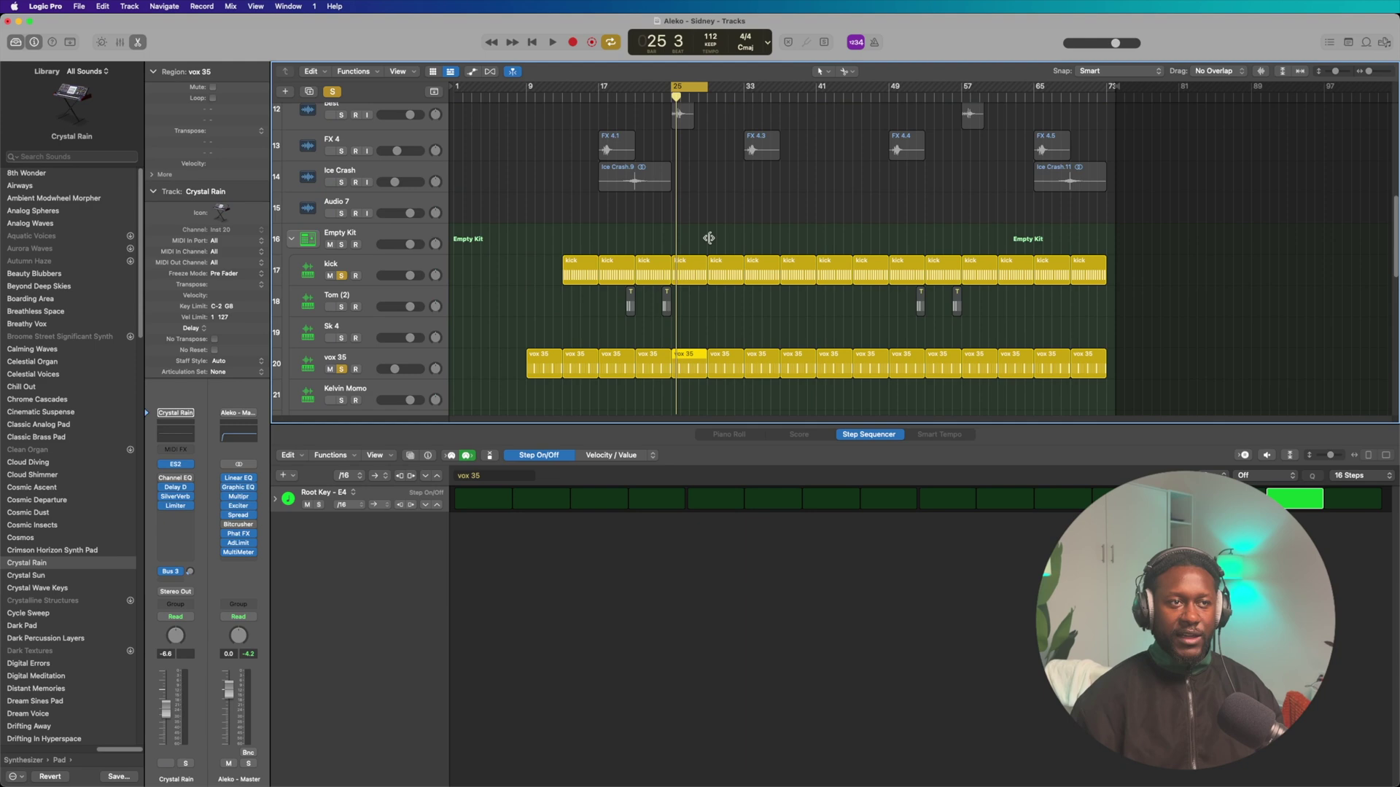
{"action": "scroll", "coordinate": [708, 238], "scroll_direction": "up", "scroll_amount": 3}
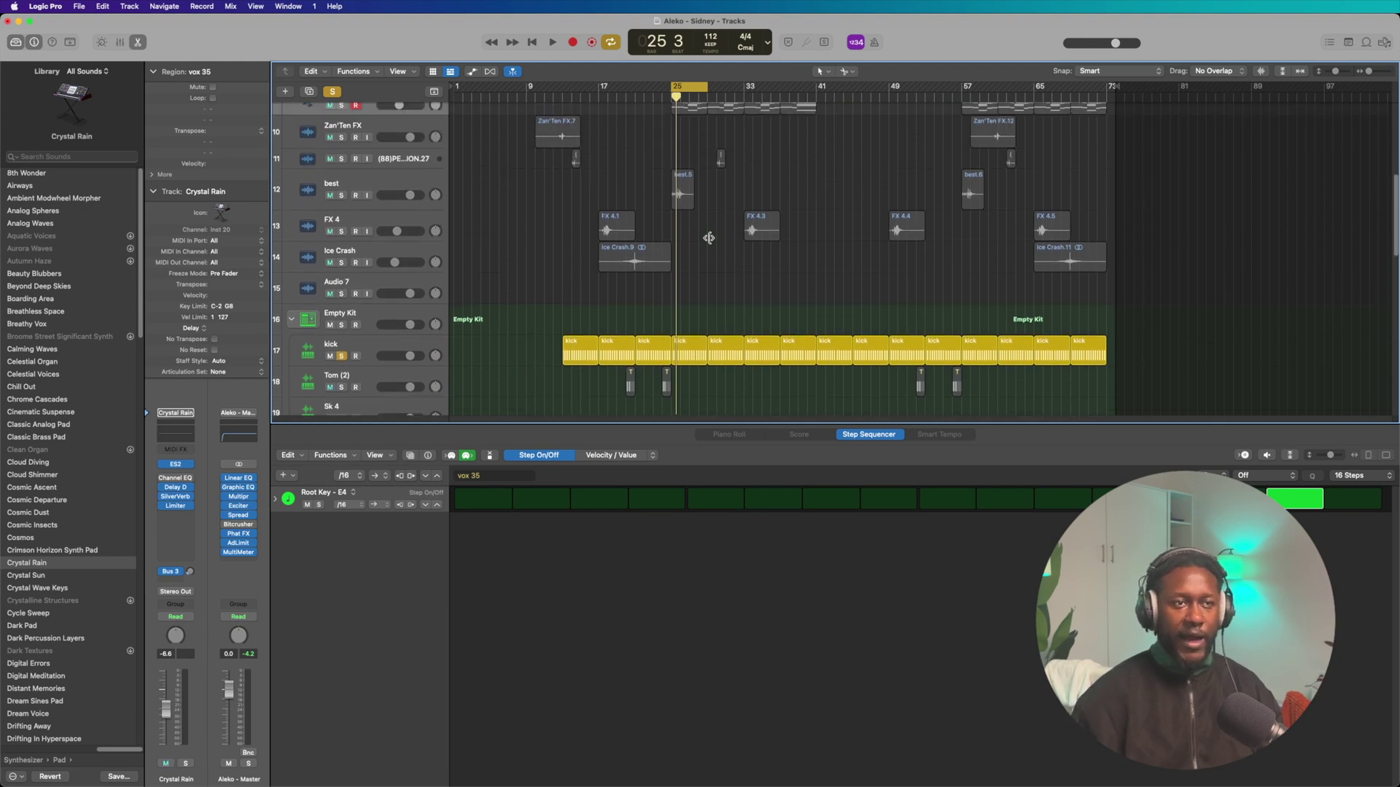
{"action": "scroll", "coordinate": [709, 238], "scroll_direction": "up", "scroll_amount": 3}
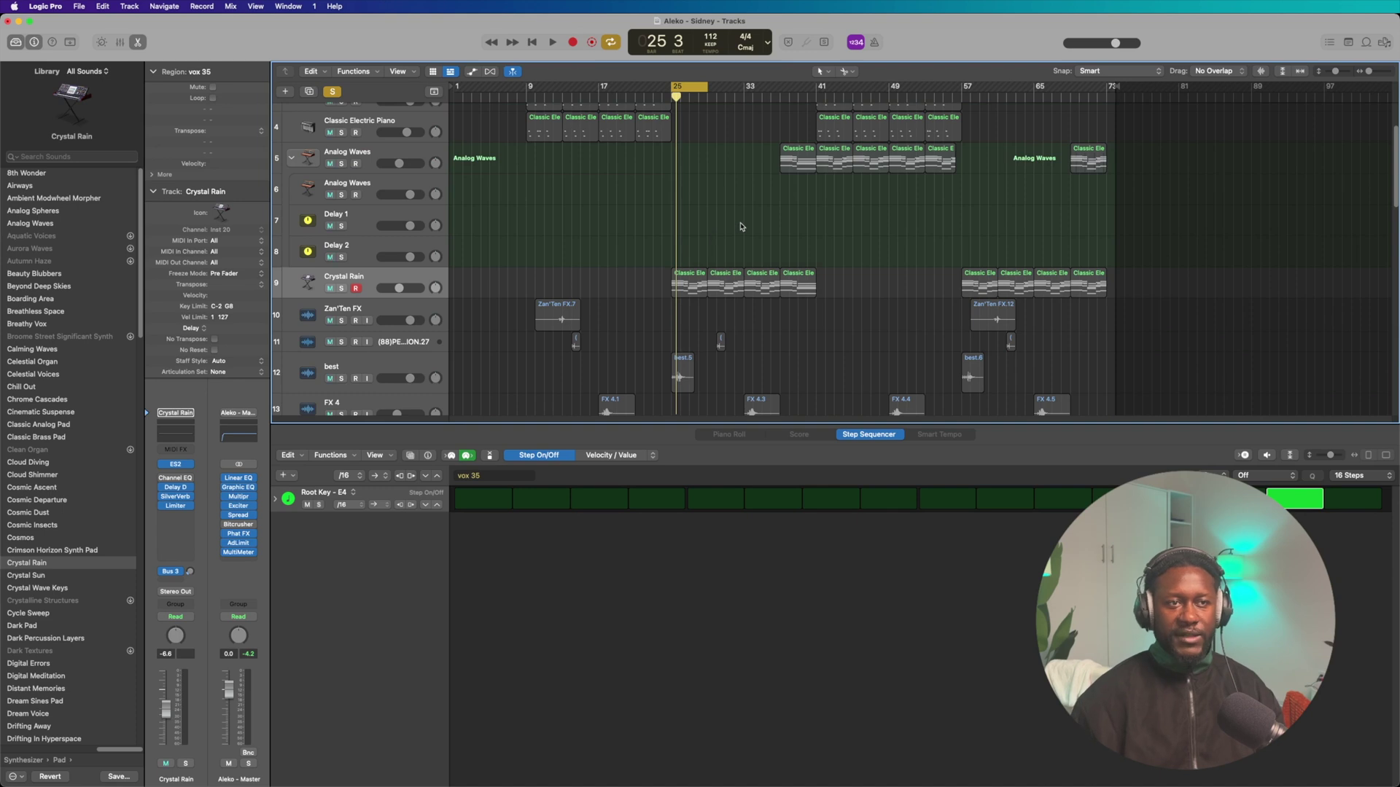
- Set the cycle to bars 37–41 and view the Analog Waves pad chords, selecting the second Analog Waves track
{"action": "left_click_drag", "start_coordinate": [708, 87], "coordinate": [789, 88]}
{"action": "left_click", "coordinate": [797, 160]}
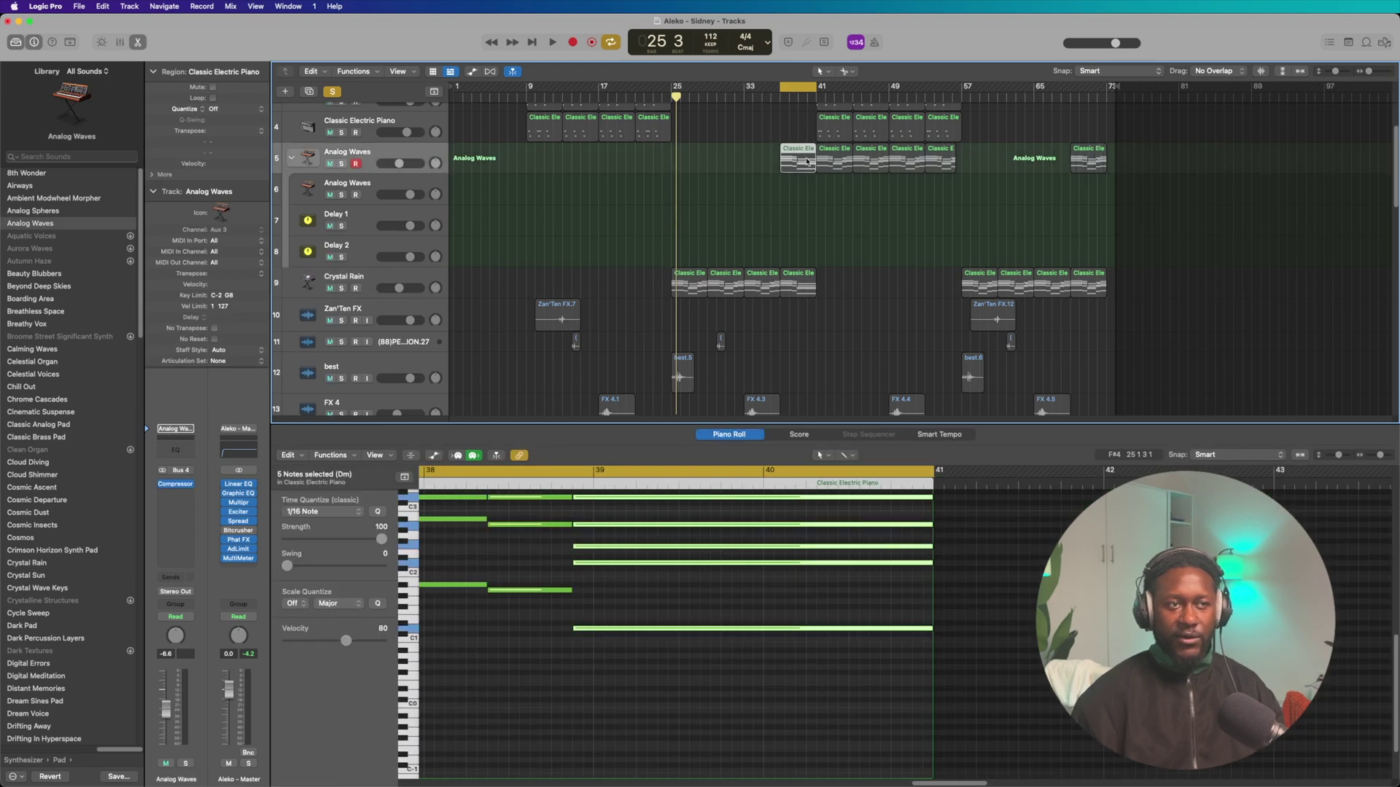
{"action": "scroll", "coordinate": [729, 219], "scroll_direction": "up", "scroll_amount": 3}
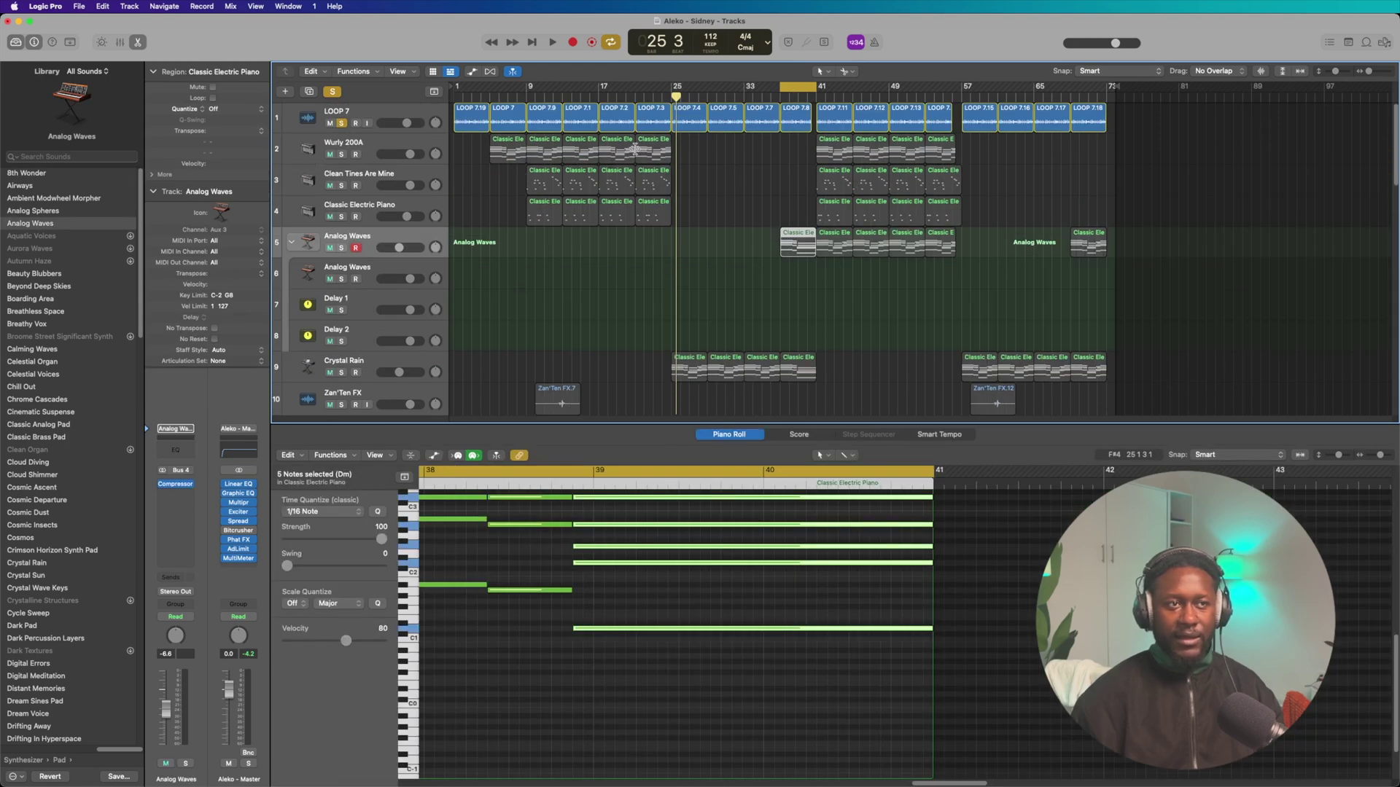
{"action": "left_click", "coordinate": [651, 153]}
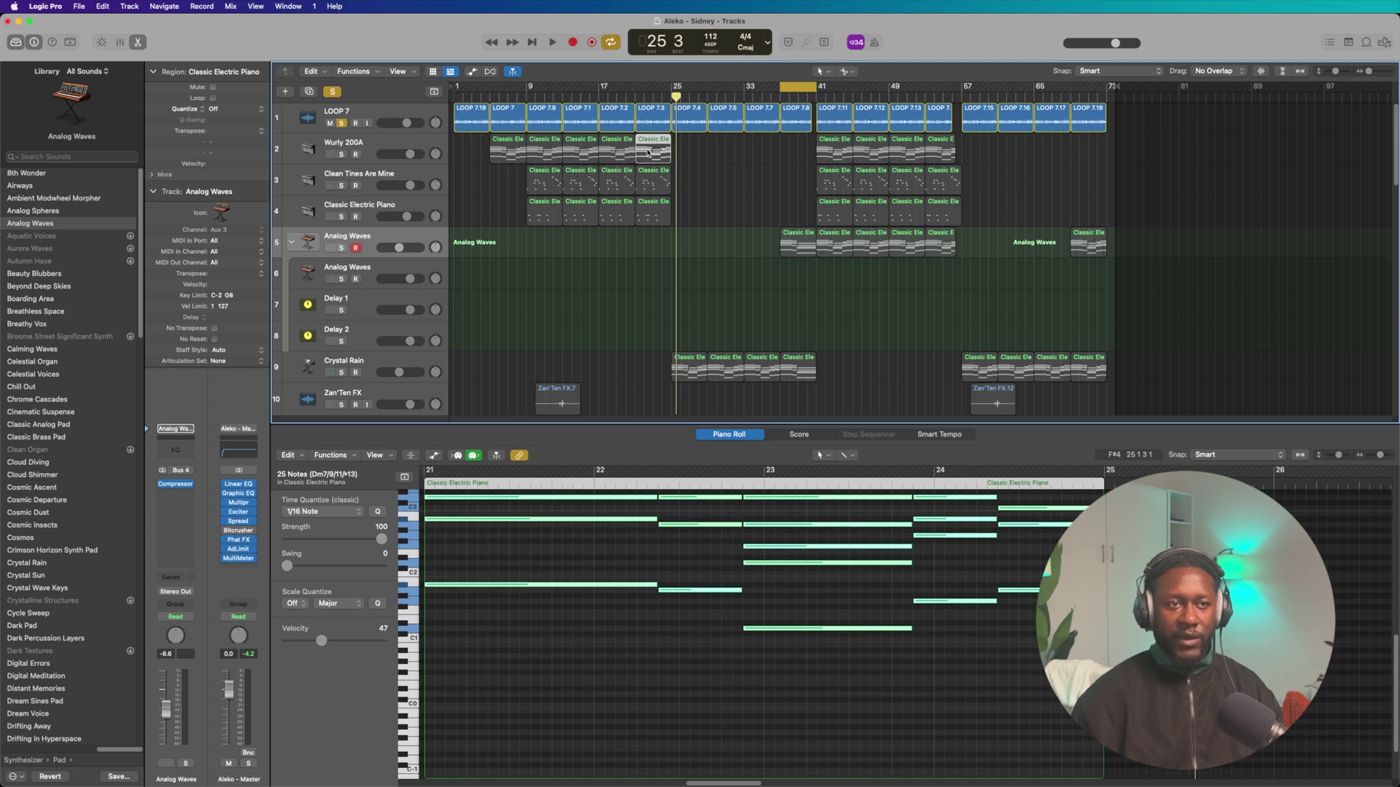
{"action": "left_click", "coordinate": [794, 248]}
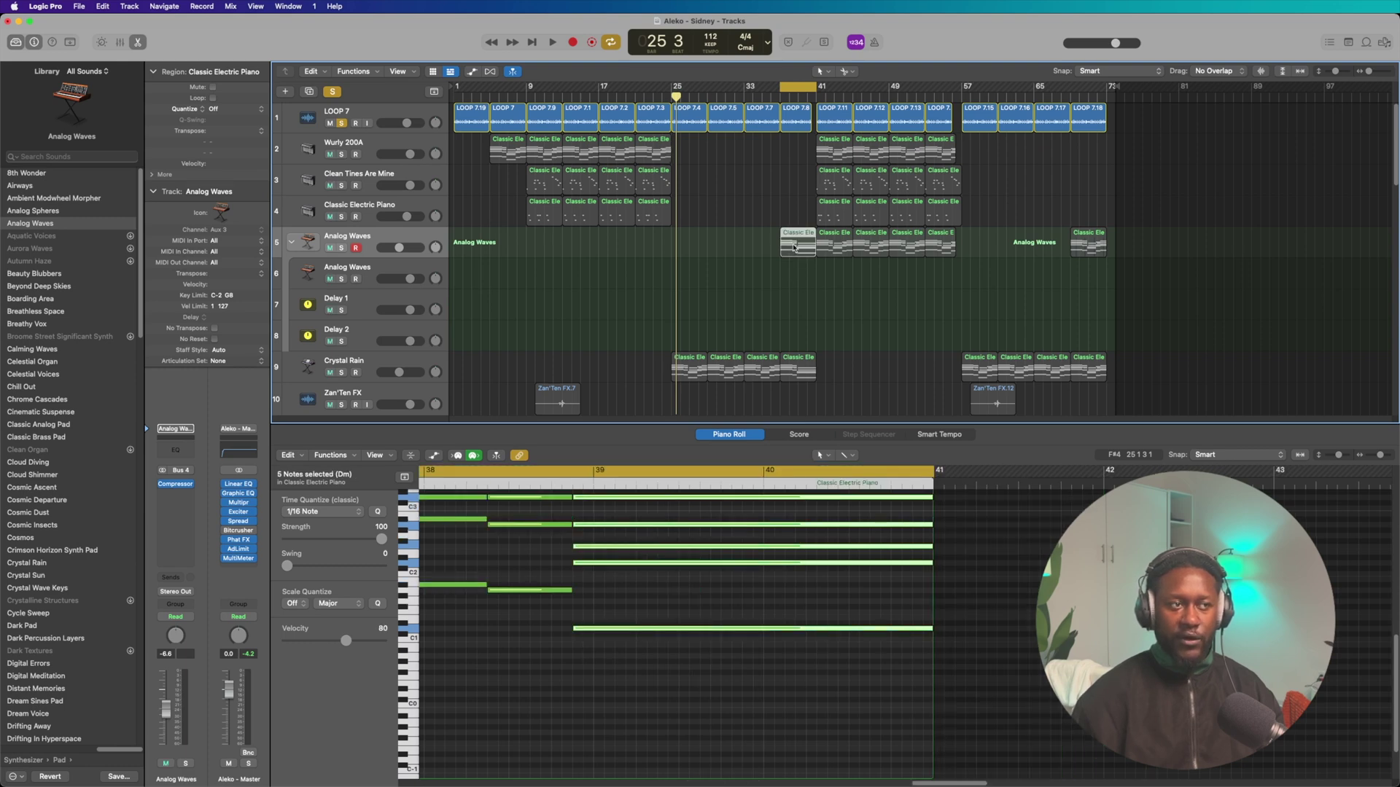
{"action": "key", "text": "Down"}
- Check the Analog Waves ES2 settings, then play the bars 37–41 loop and stop at bar 40
{"action": "left_click", "coordinate": [175, 530]}
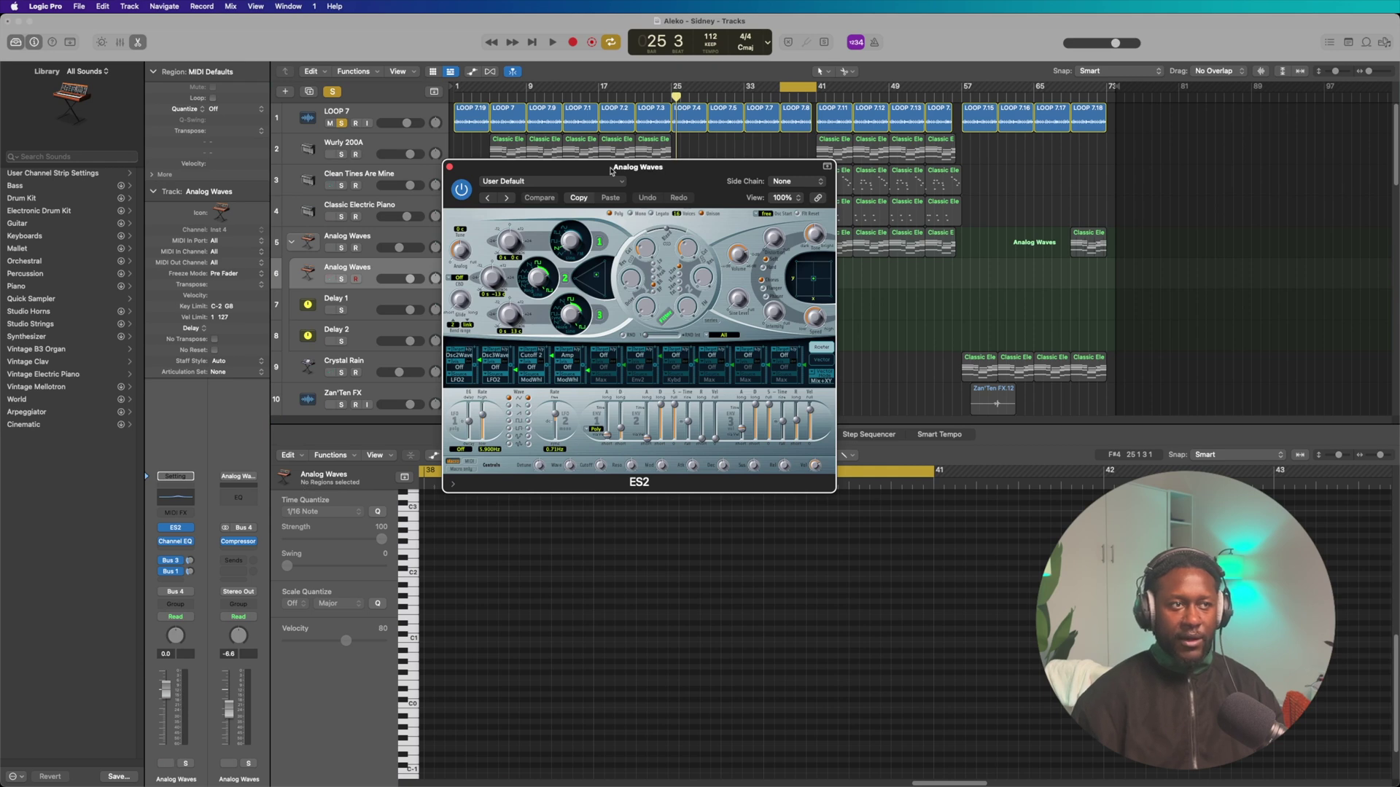
{"action": "left_click", "coordinate": [450, 166]}
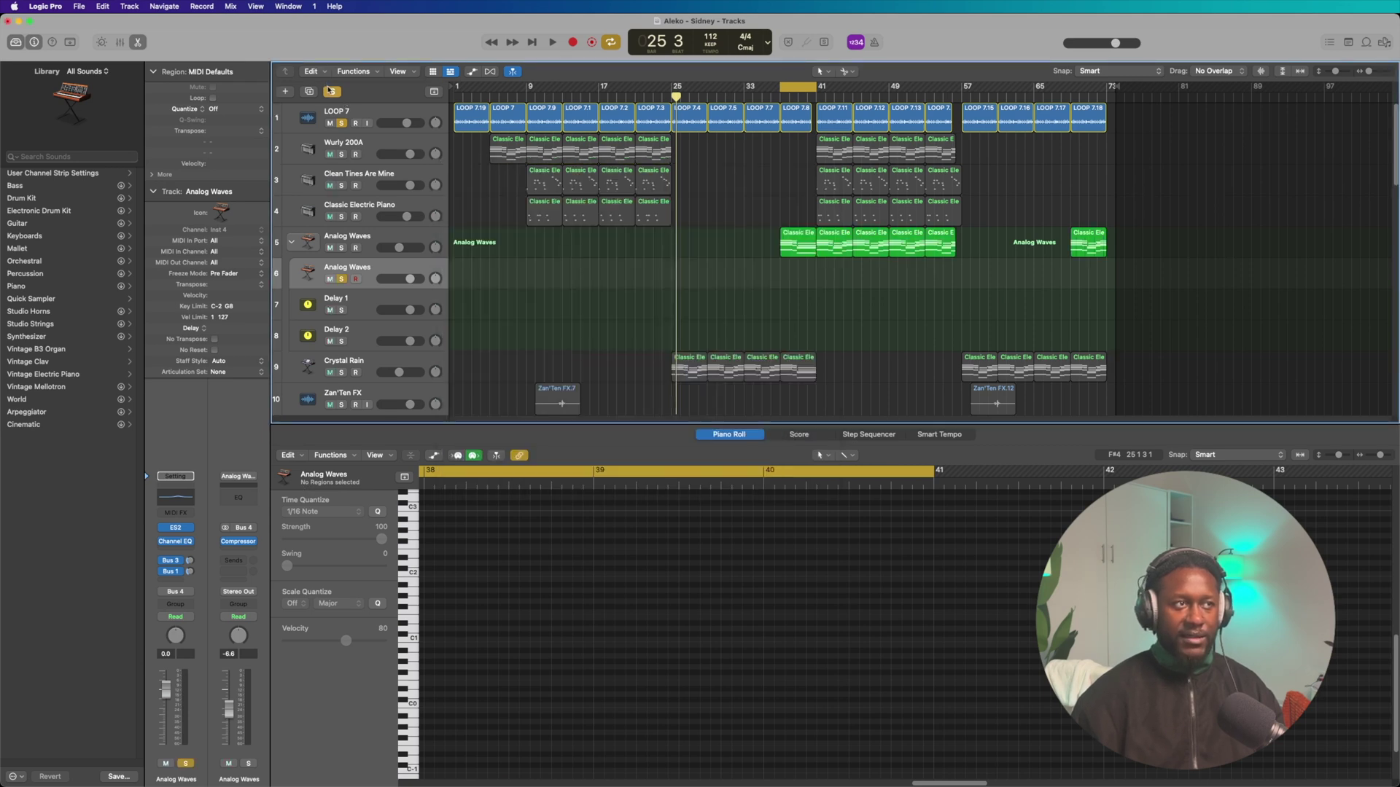
{"action": "key", "text": "space"}
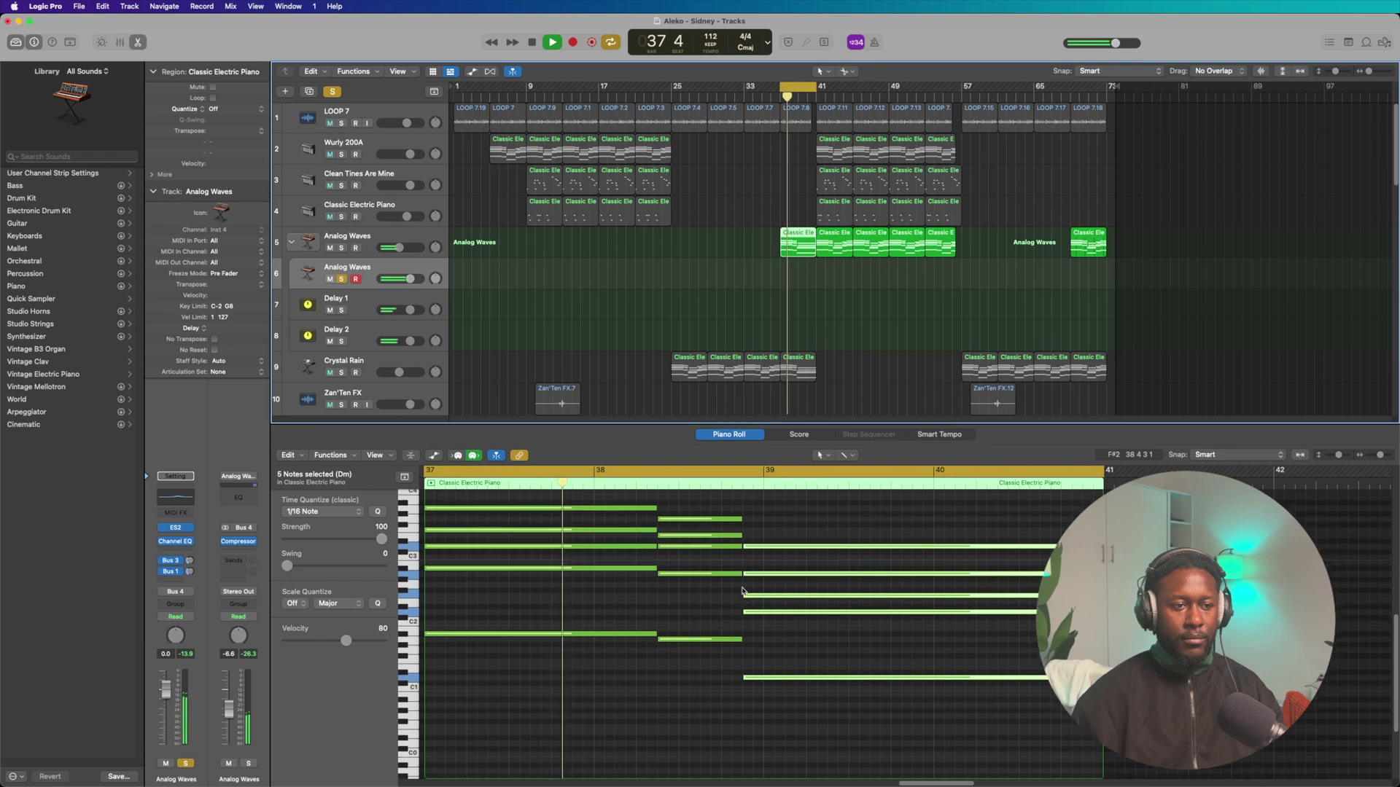
{"action": "scroll", "coordinate": [743, 591], "scroll_direction": "up", "scroll_amount": 5}
{"action": "scroll", "coordinate": [742, 589], "scroll_direction": "down", "scroll_amount": 4}
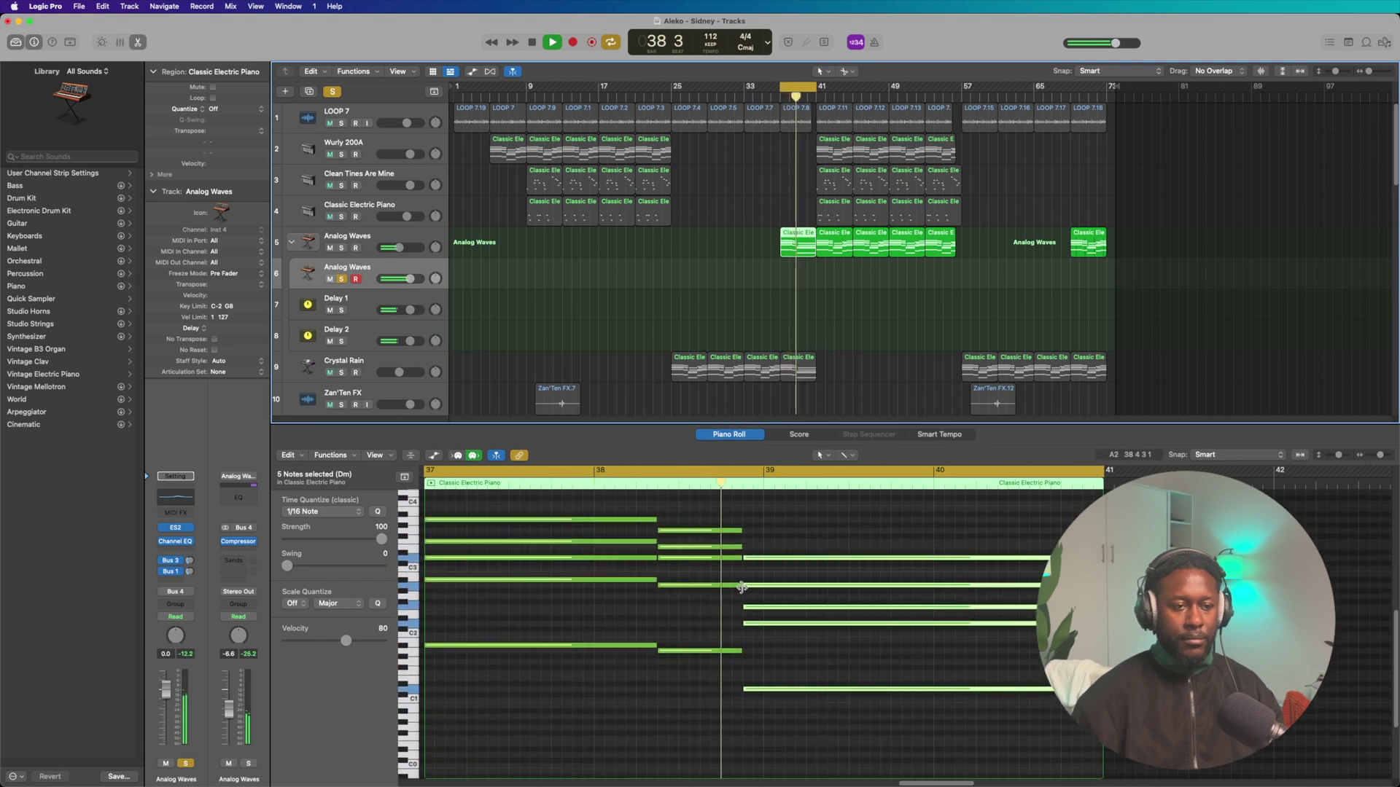
{"action": "scroll", "coordinate": [742, 587], "scroll_direction": "up", "scroll_amount": 1}
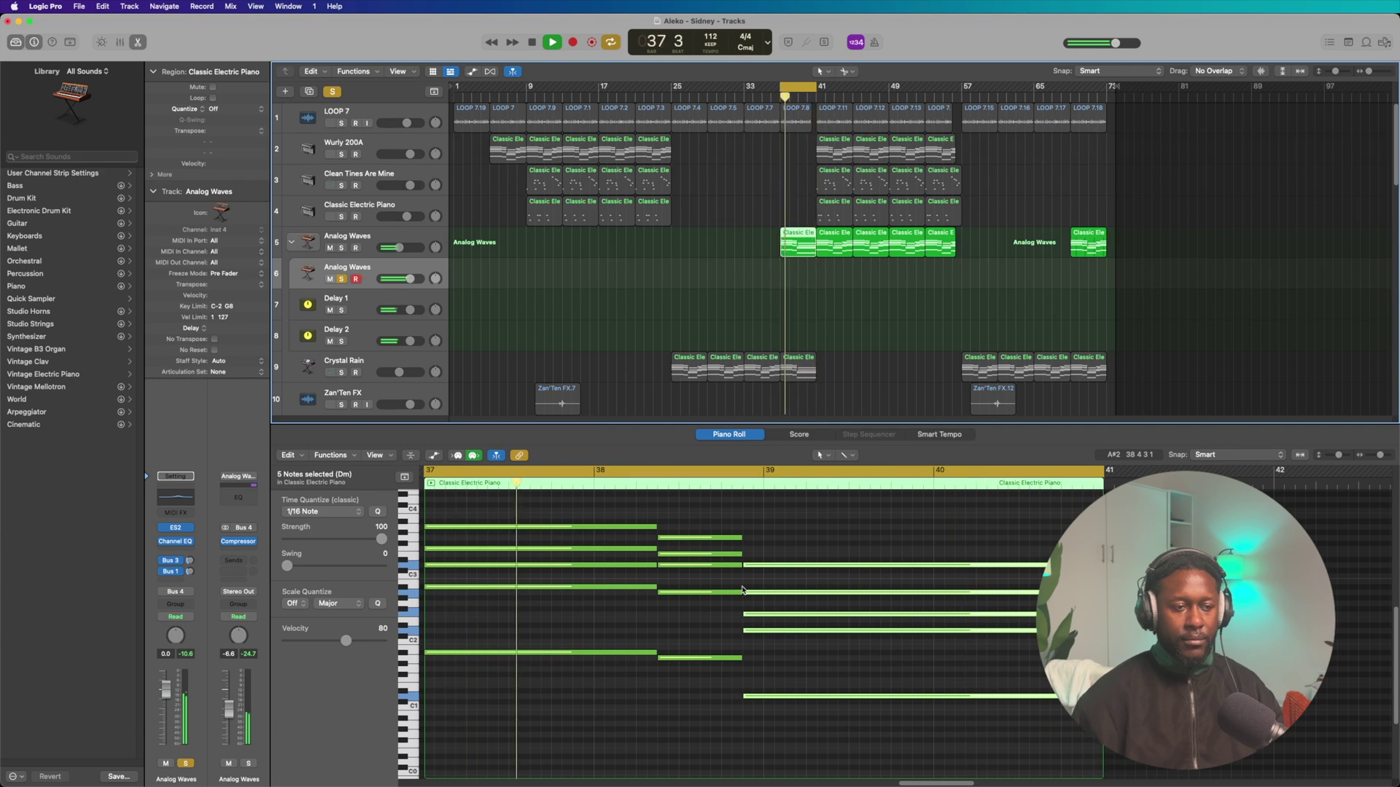
{"action": "scroll", "coordinate": [743, 589], "scroll_direction": "up", "scroll_amount": 1}
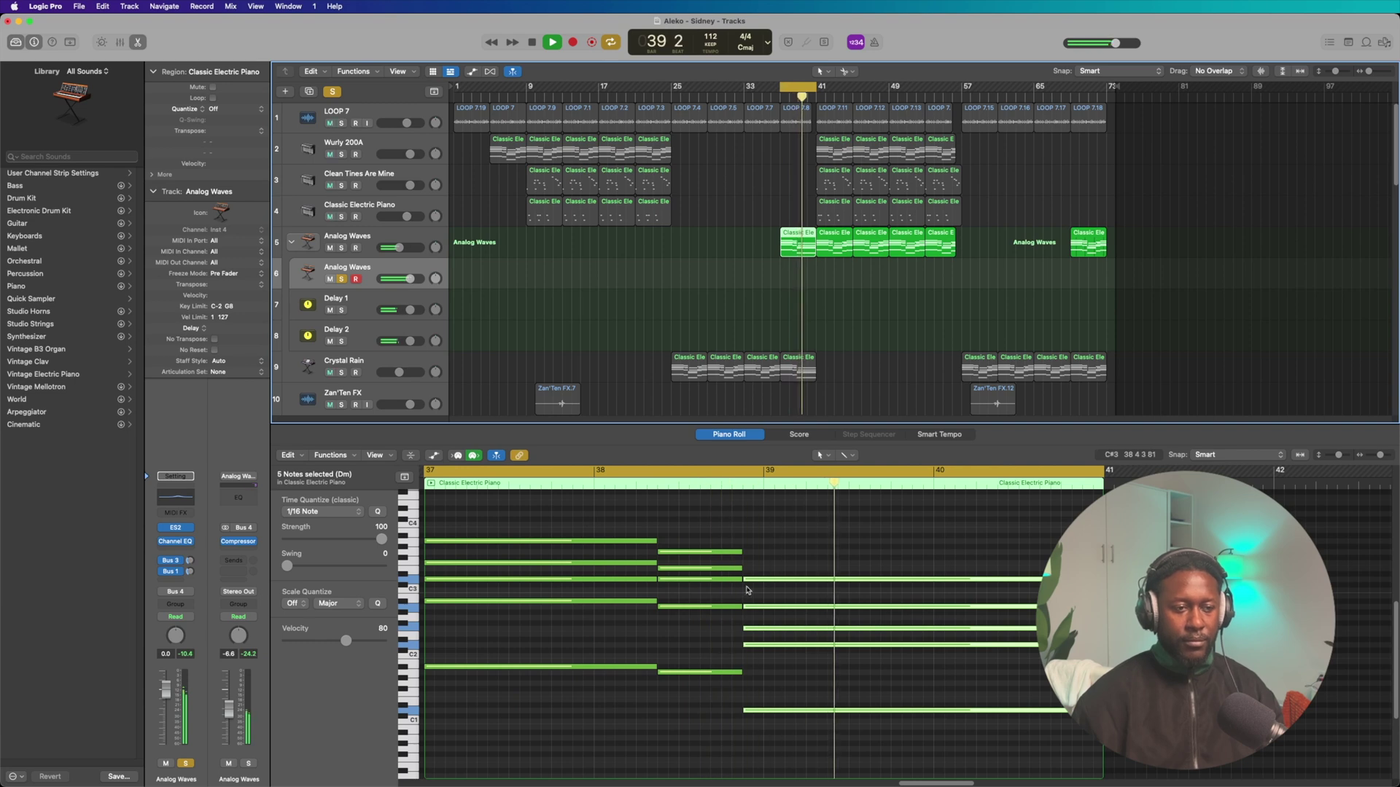
{"action": "left_click", "coordinate": [532, 42]}
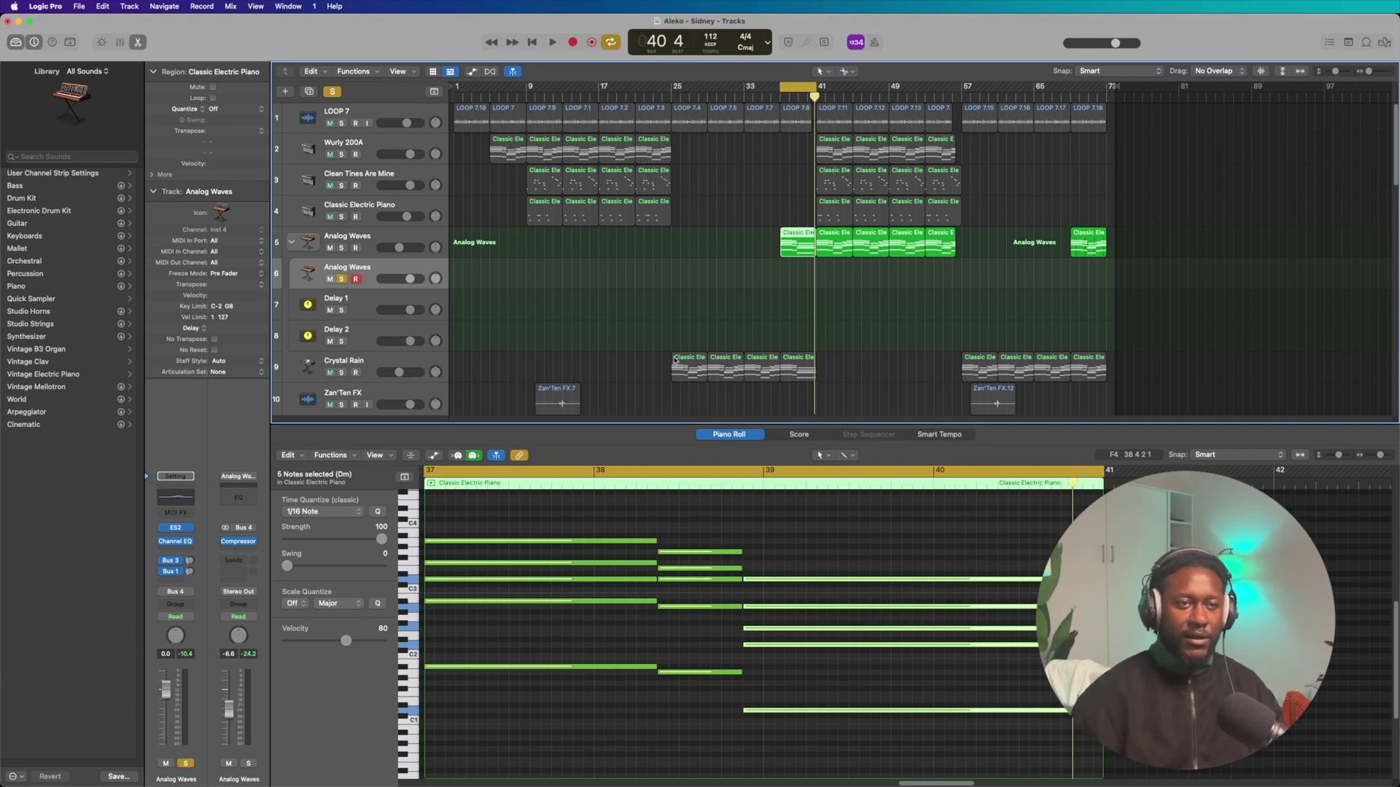
- Set the cycle to bars 25–29, clear all solos, and solo Inst 13 and Sub Bass
{"action": "scroll", "coordinate": [910, 300], "scroll_direction": "down", "scroll_amount": 20}
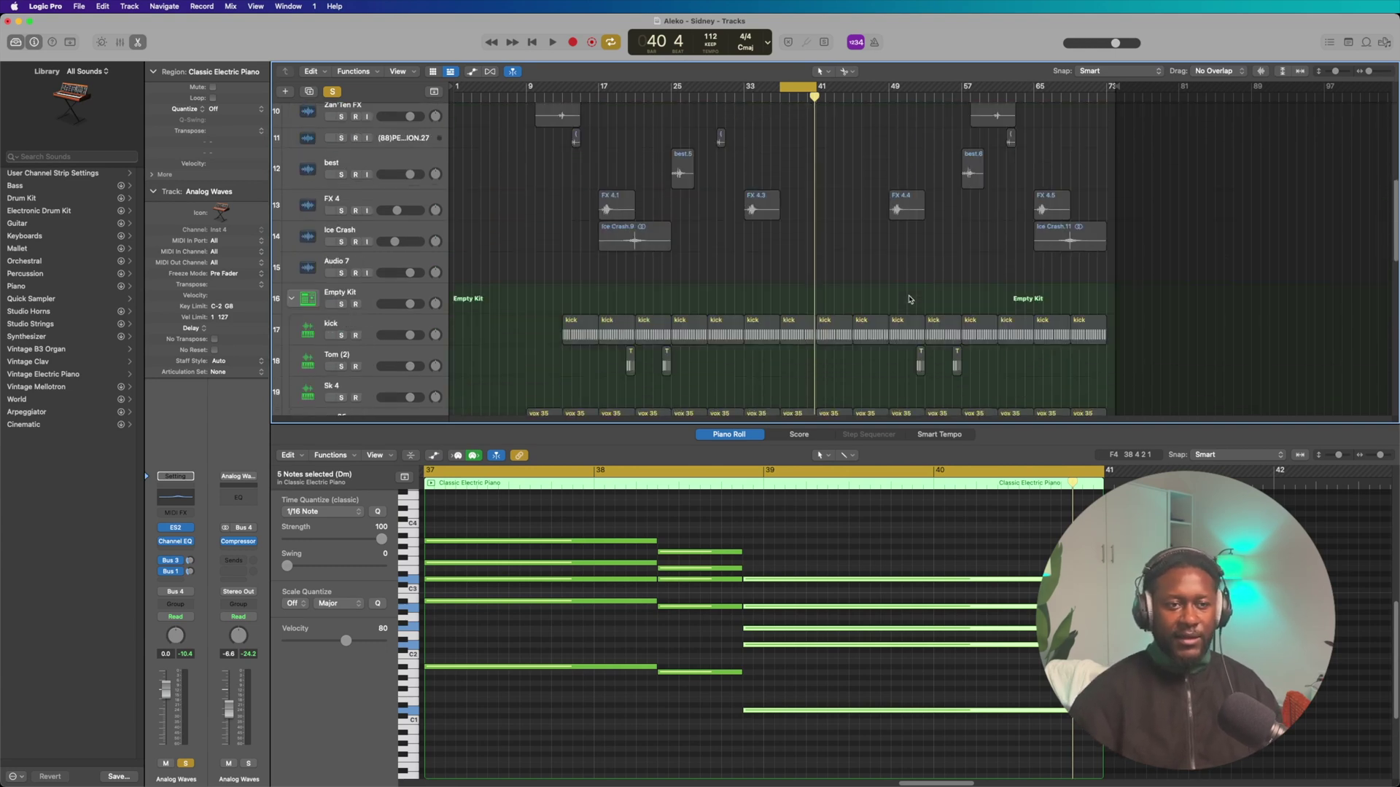
{"action": "left_click_drag", "start_coordinate": [797, 87], "coordinate": [687, 92]}
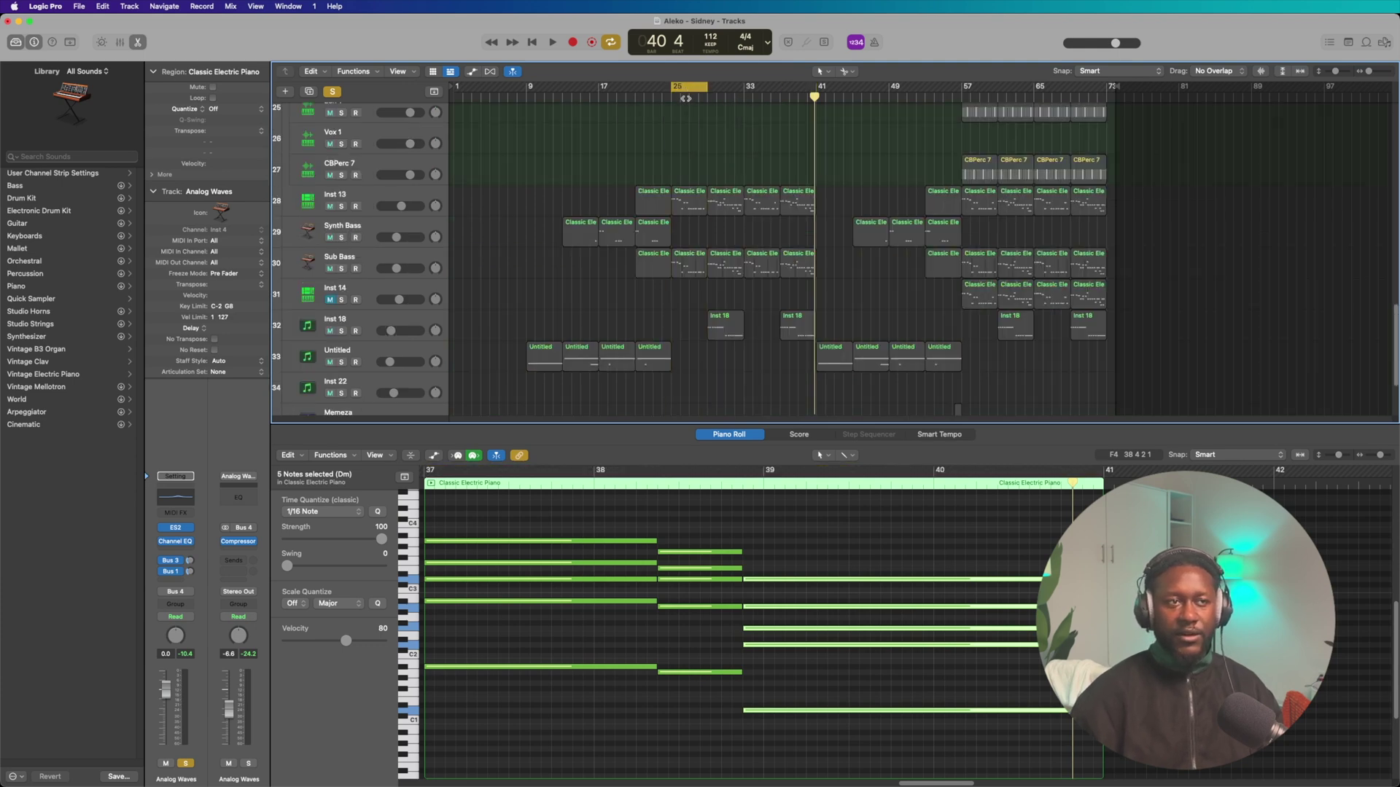
{"action": "left_click", "coordinate": [334, 93]}
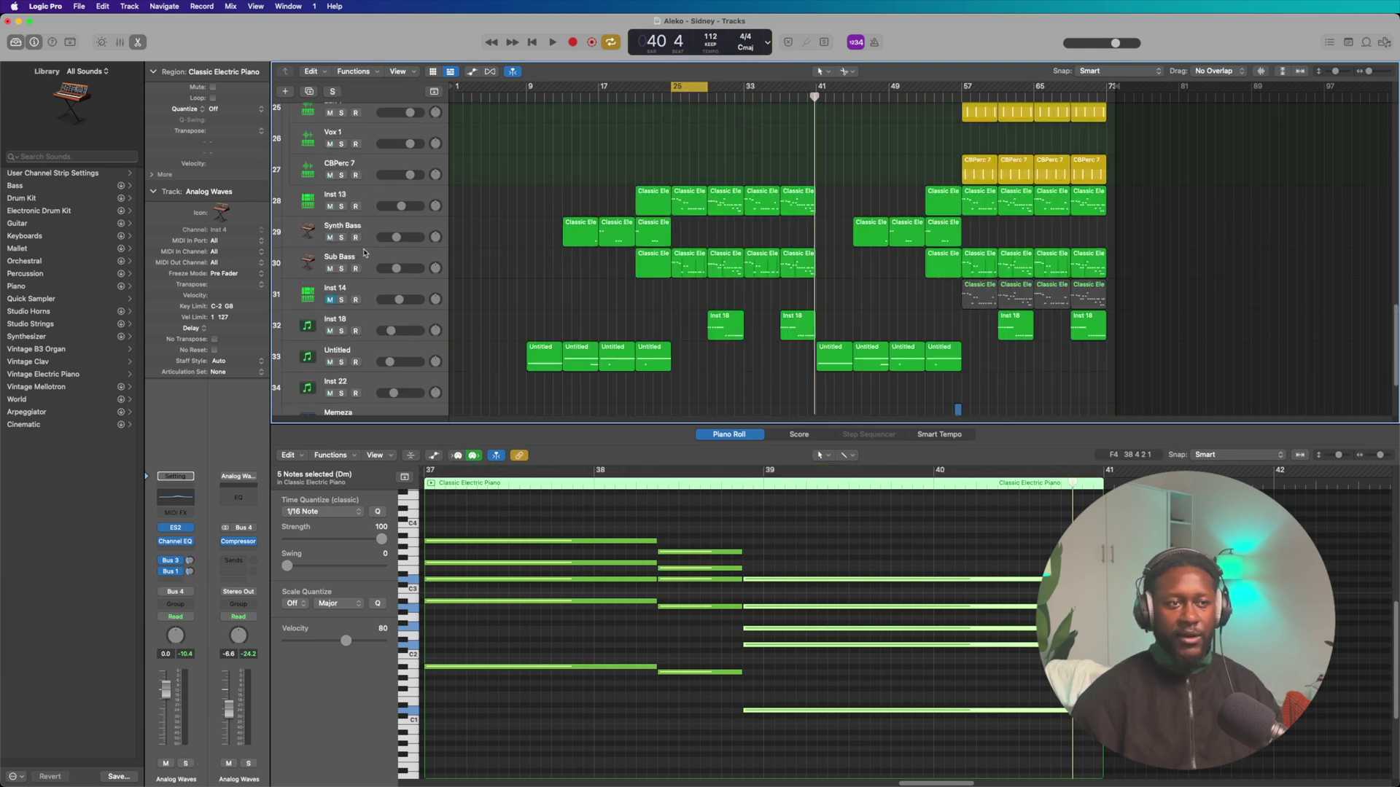
{"action": "left_click", "coordinate": [341, 206]}
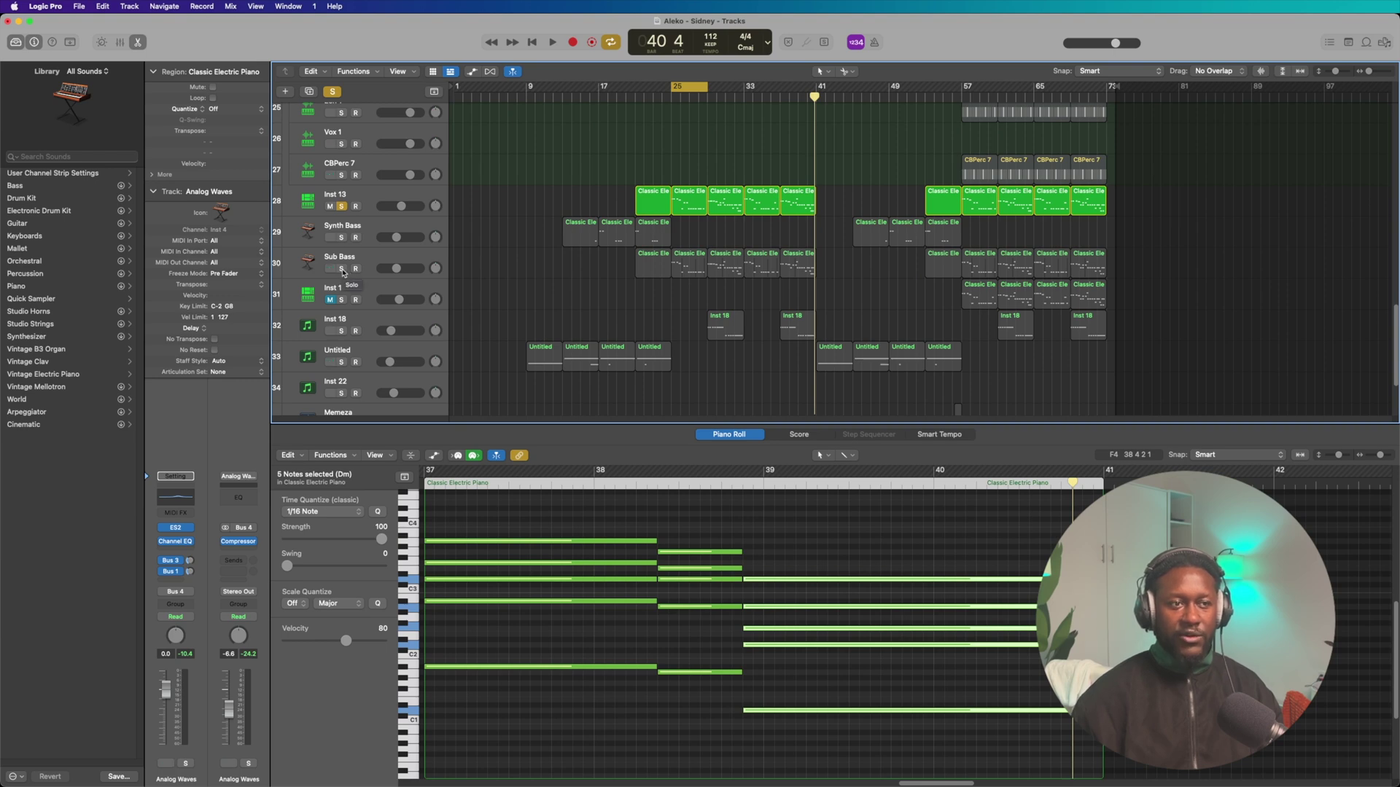
{"action": "left_click", "coordinate": [341, 269]}
{"action": "left_click", "coordinate": [363, 198]}
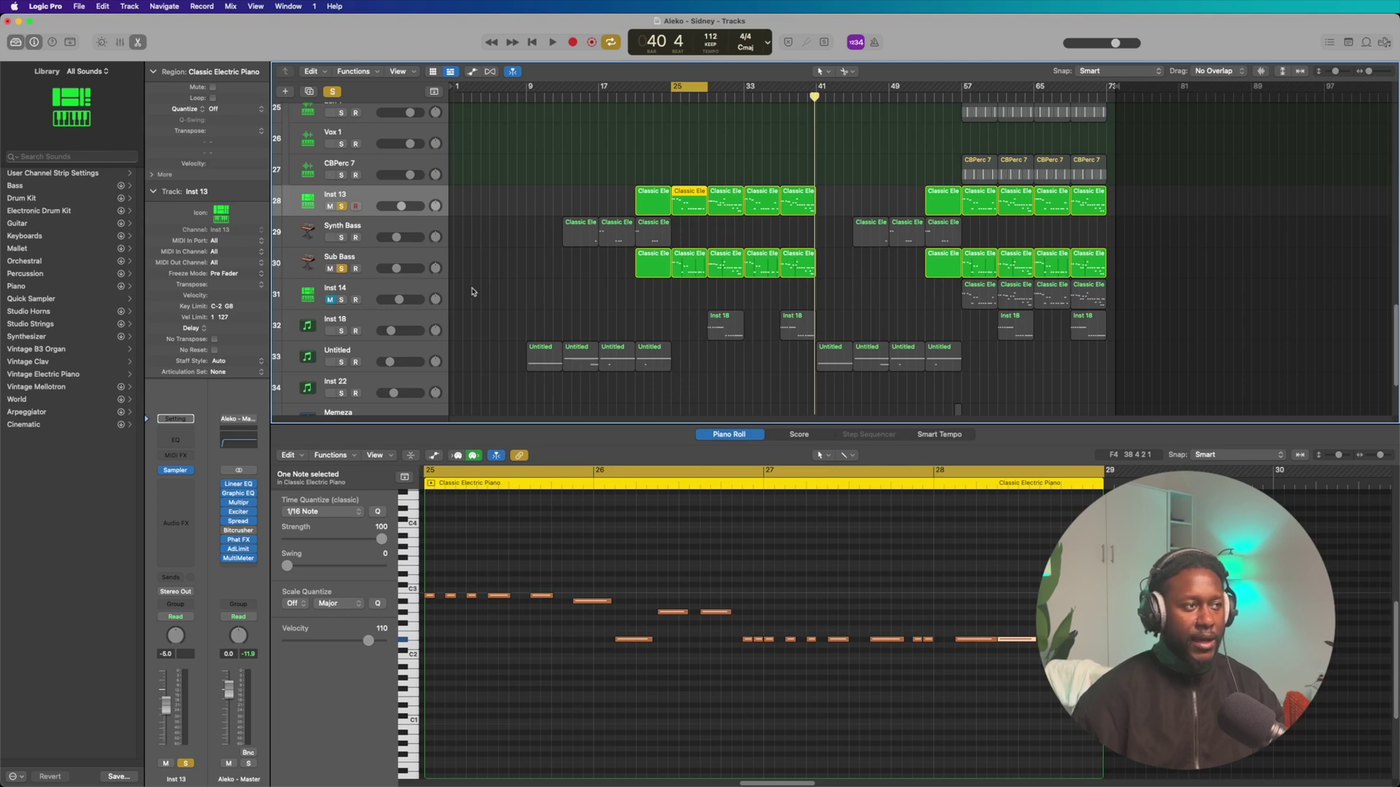
{"action": "mouse_move", "coordinate": [175, 476]}
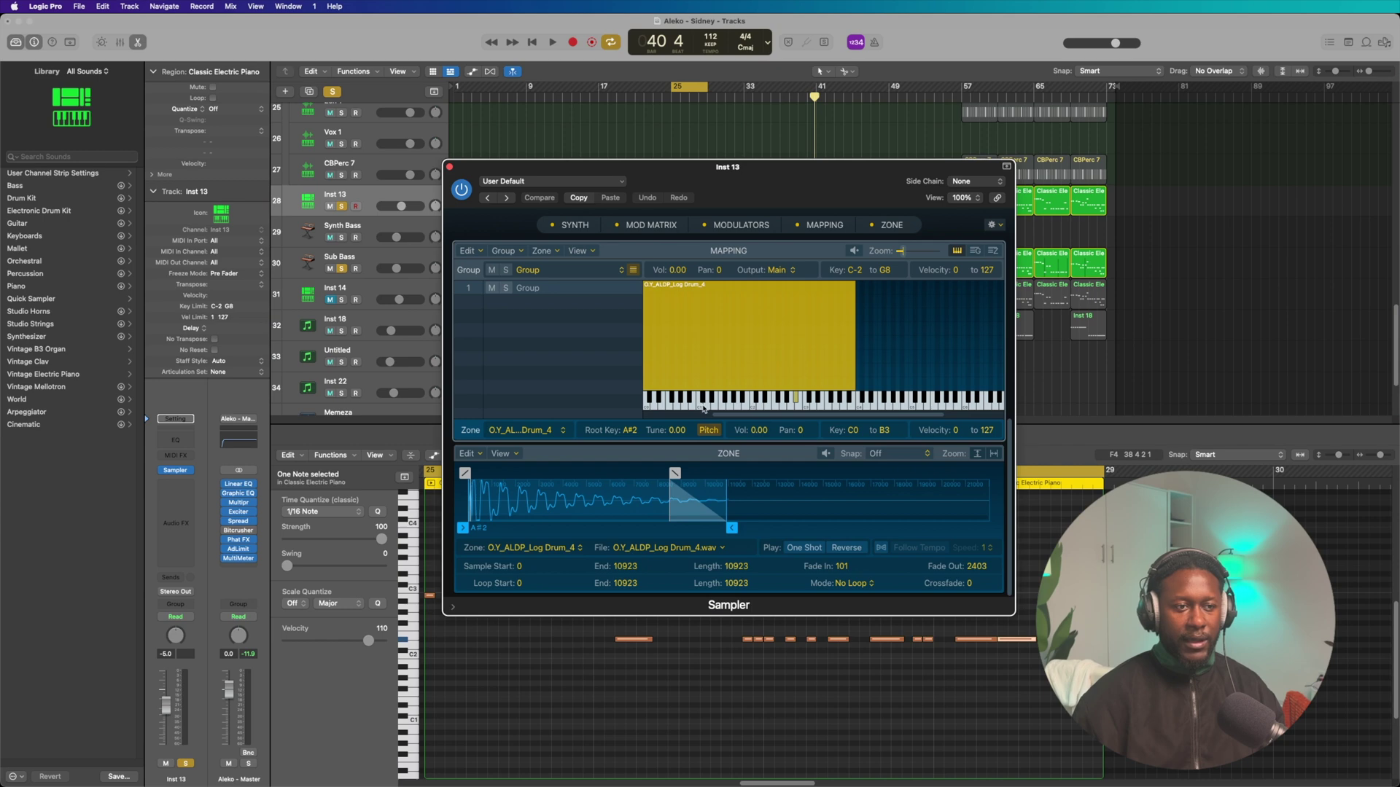
- Audition the log drum sample on several Sampler mapping keys, then close the Sampler window
{"action": "left_click", "coordinate": [707, 401]}
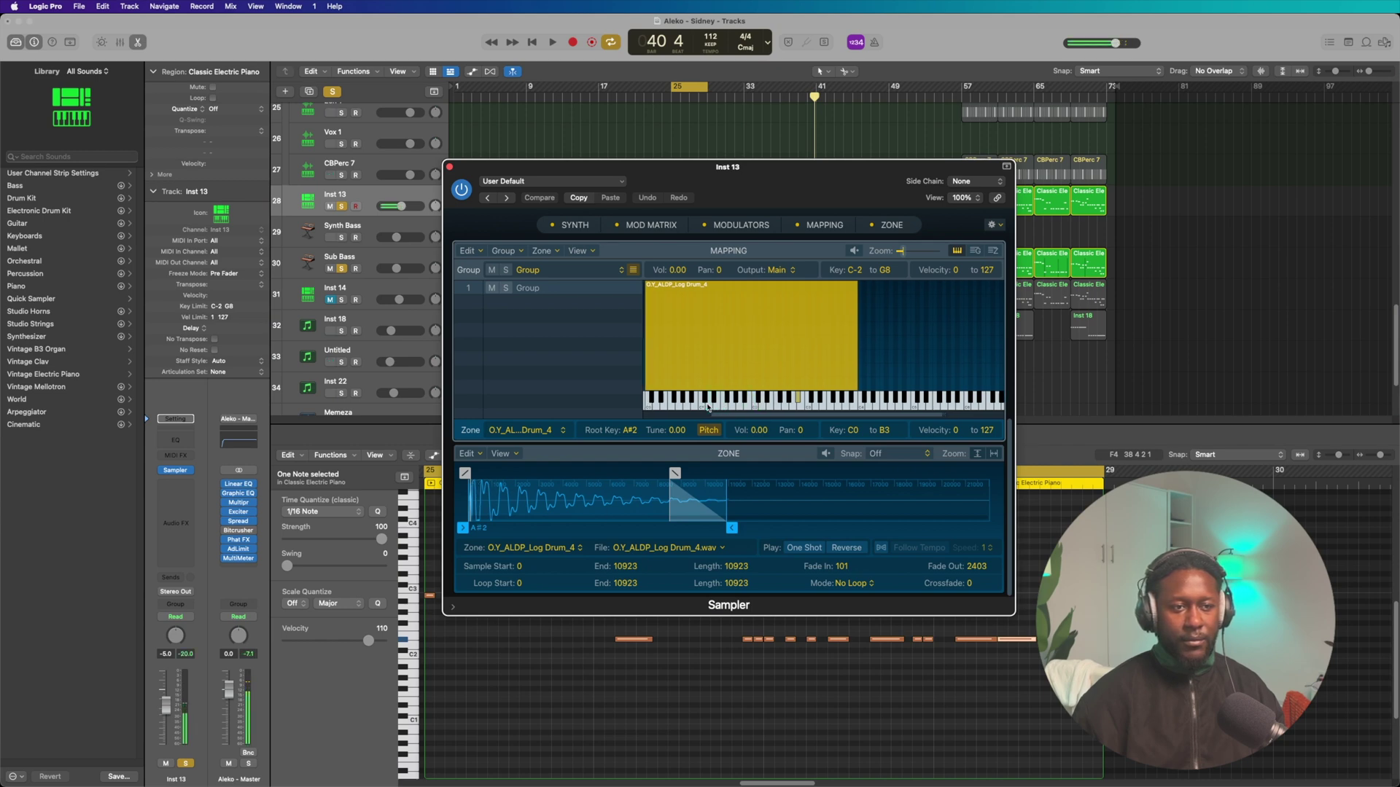
{"action": "left_click", "coordinate": [771, 408]}
{"action": "left_click", "coordinate": [785, 408]}
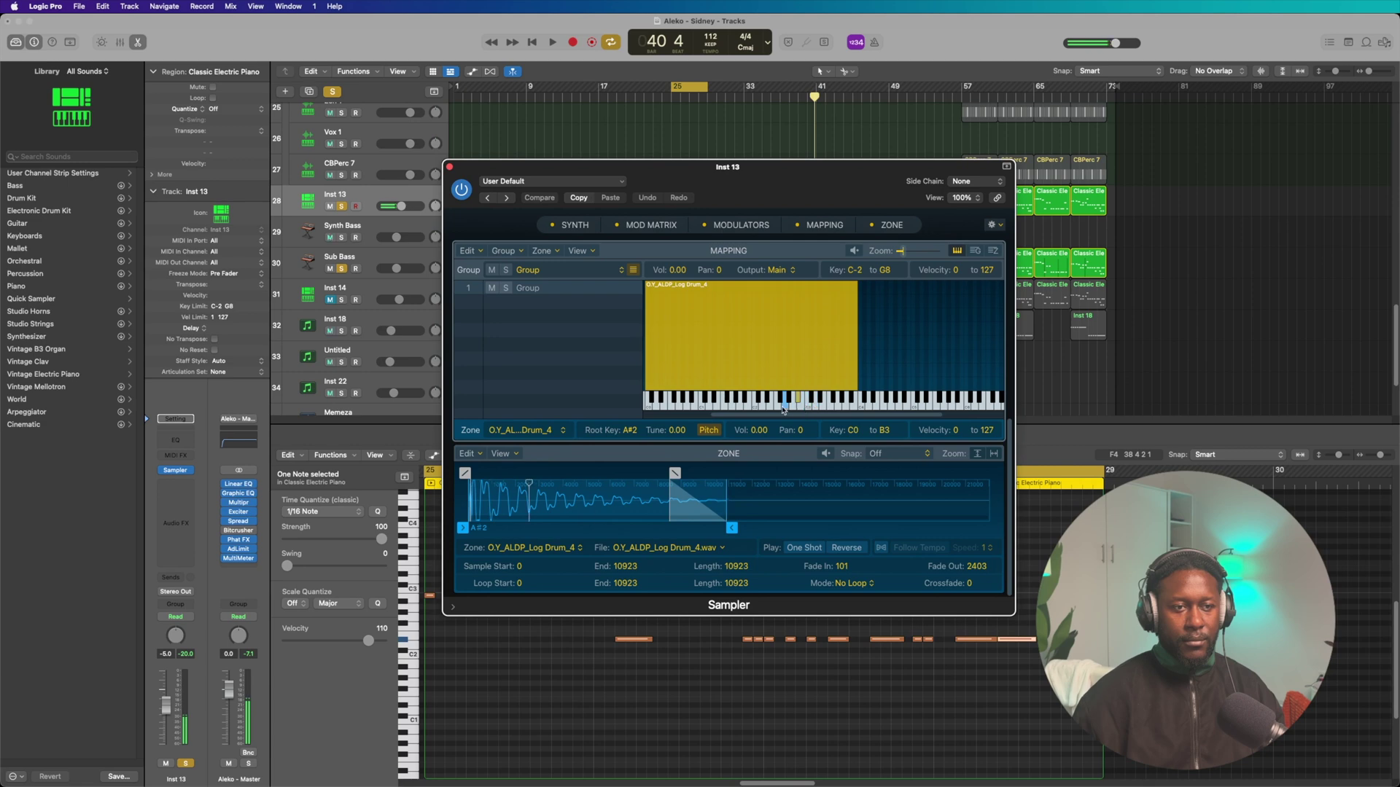
{"action": "left_click", "coordinate": [770, 408]}
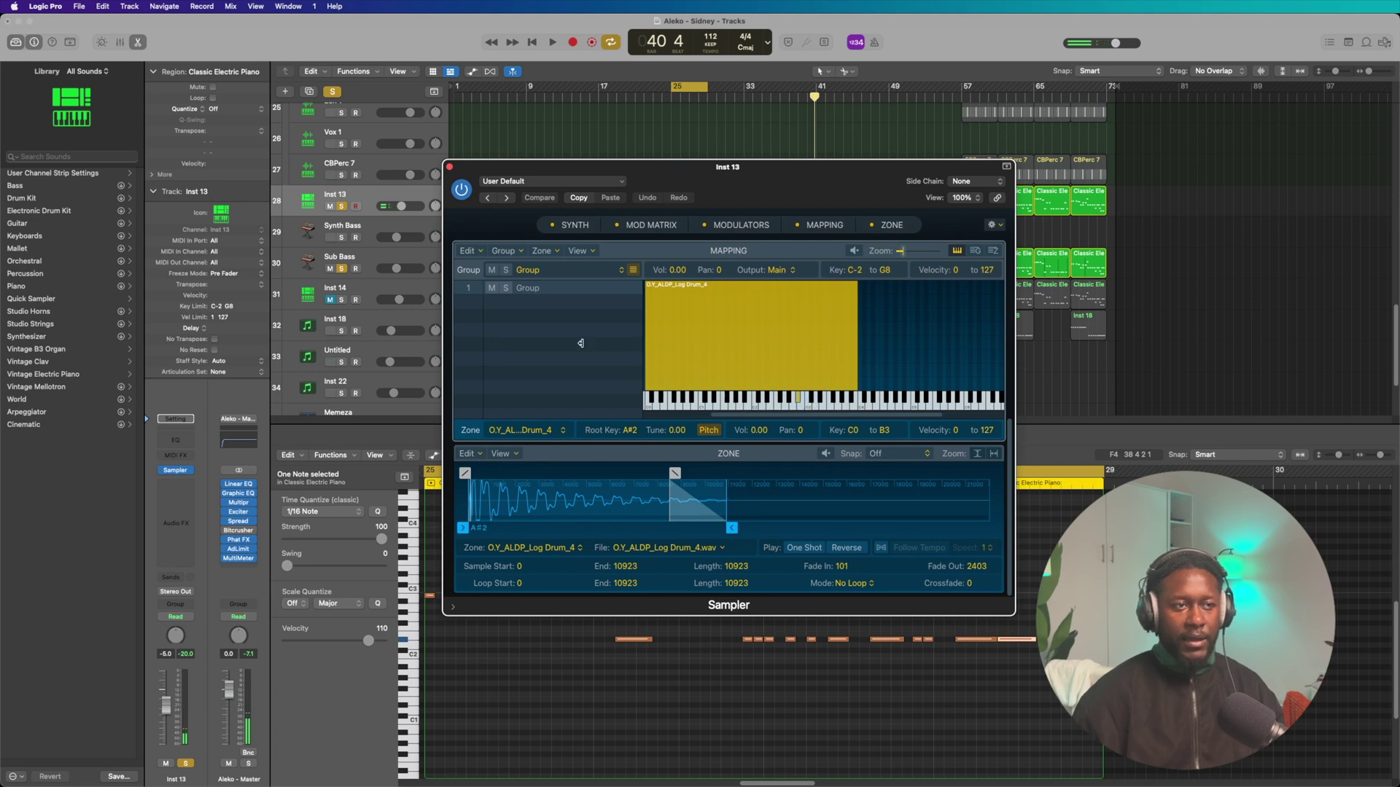
{"action": "scroll", "coordinate": [810, 401], "scroll_direction": "left", "scroll_amount": 3}
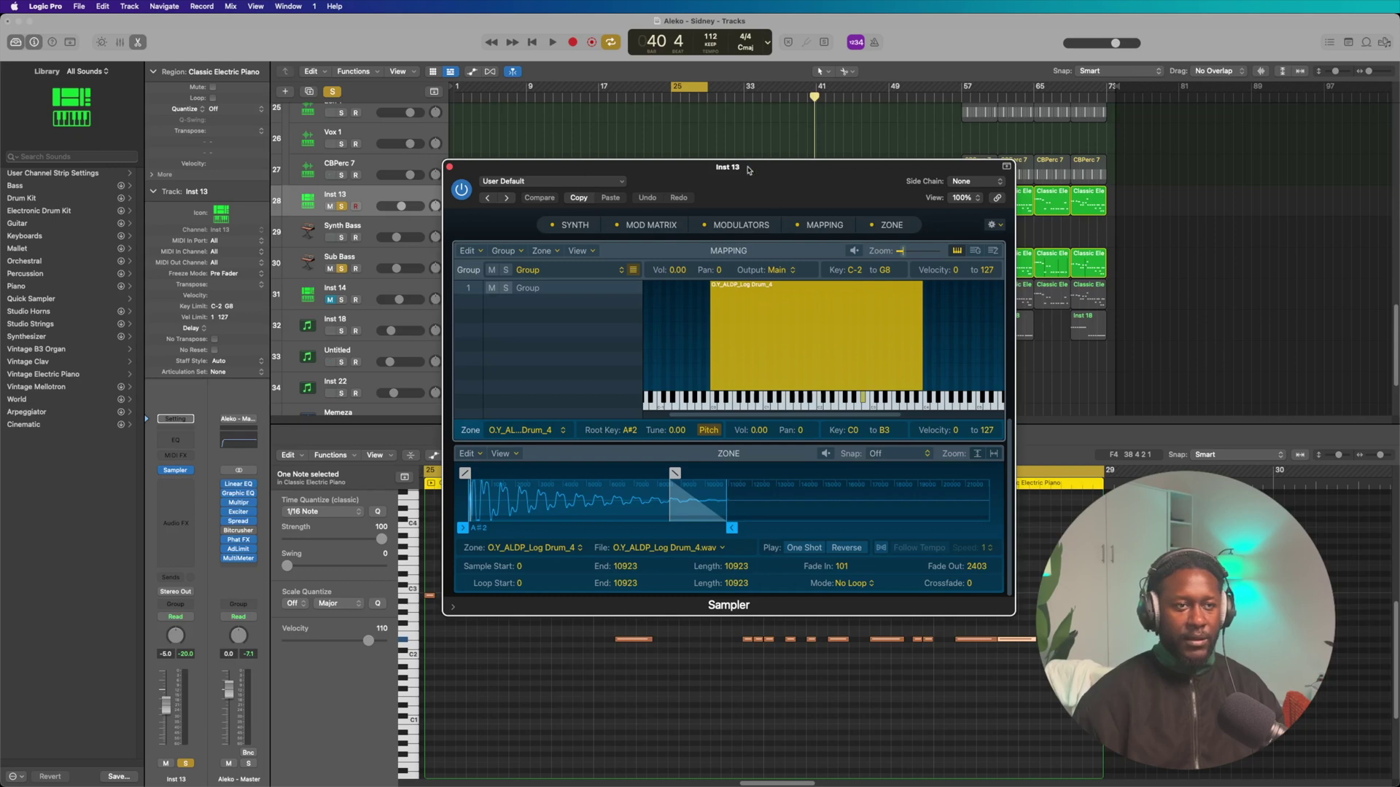
{"action": "key", "text": "super+w"}
- Select the Sub Bass track and inspect its ES1 synth patch
{"action": "left_click", "coordinate": [362, 264]}
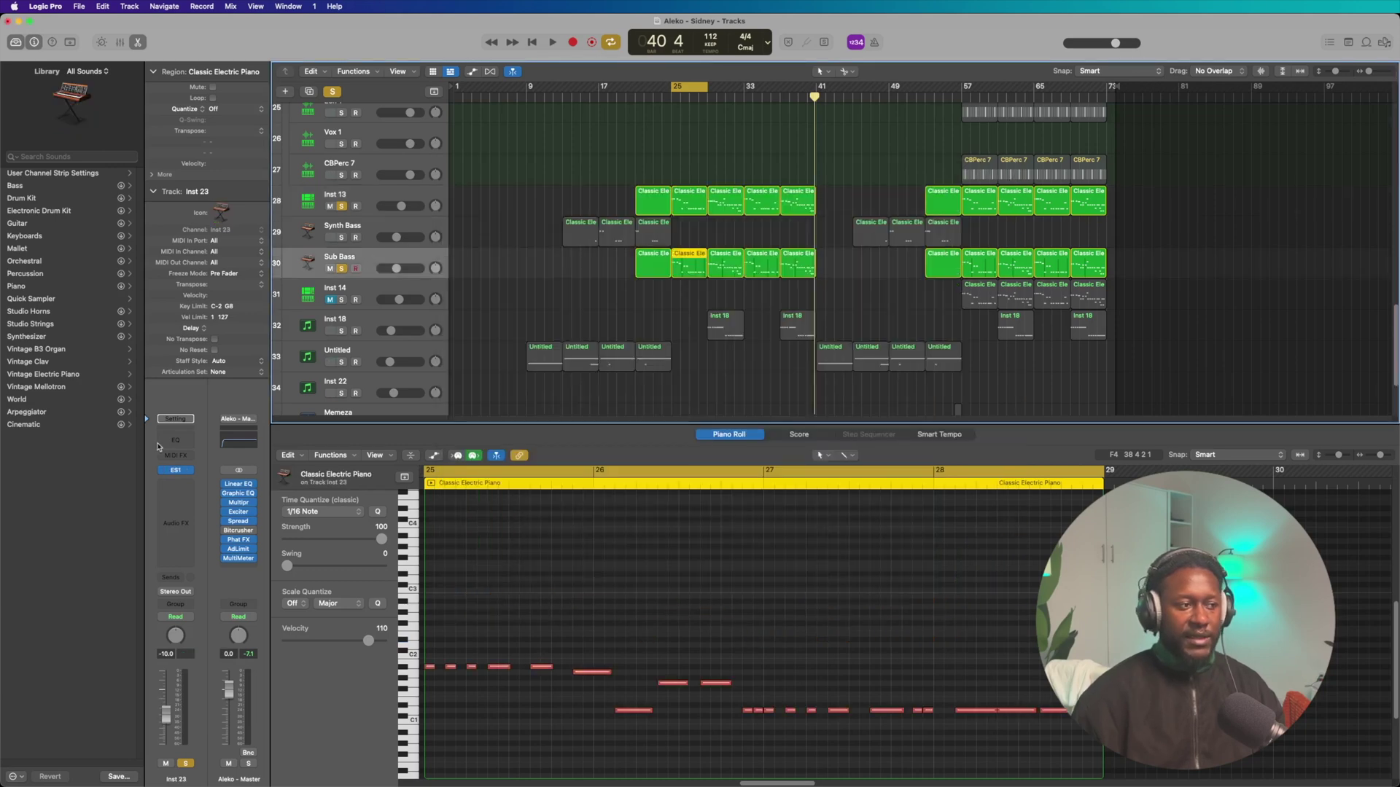
{"action": "left_click", "coordinate": [176, 472]}
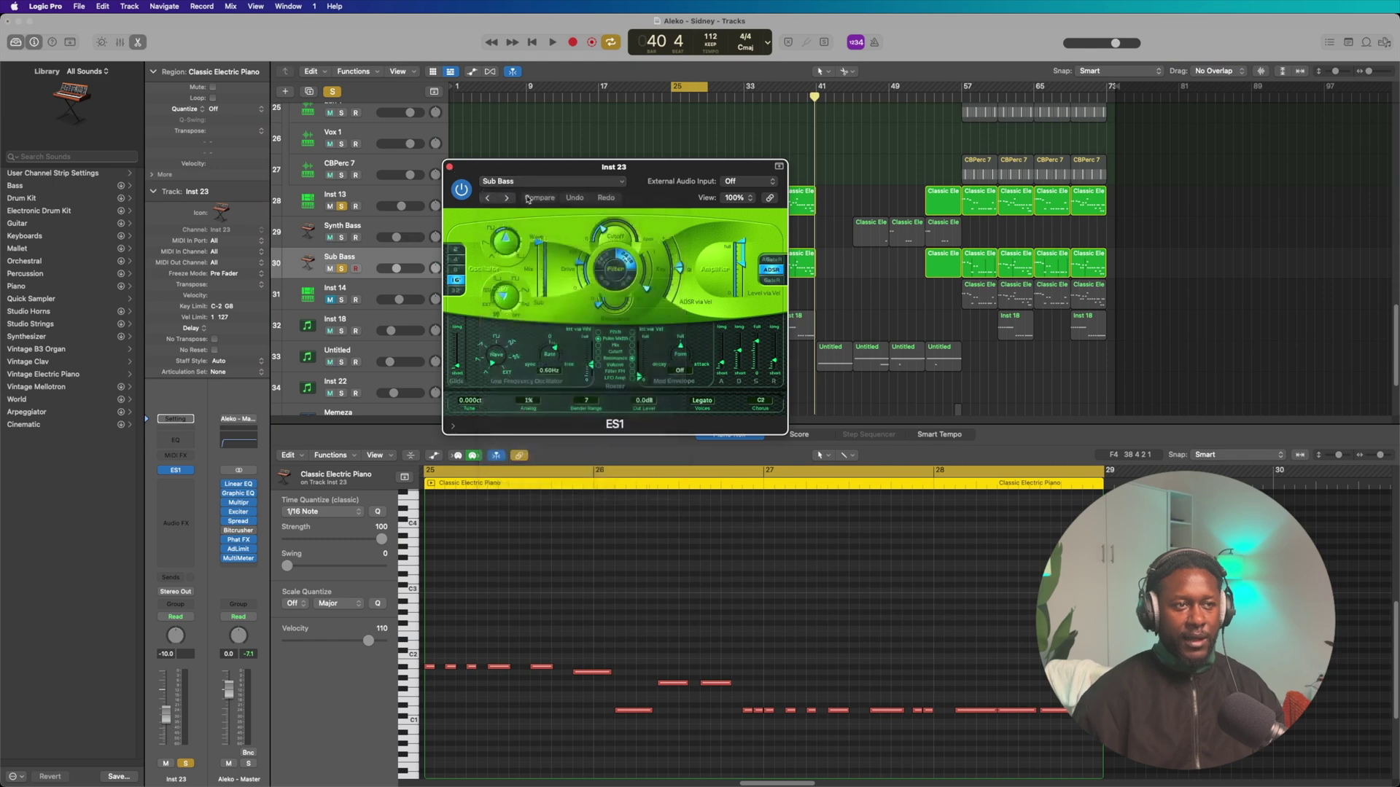
{"action": "left_click", "coordinate": [450, 167]}
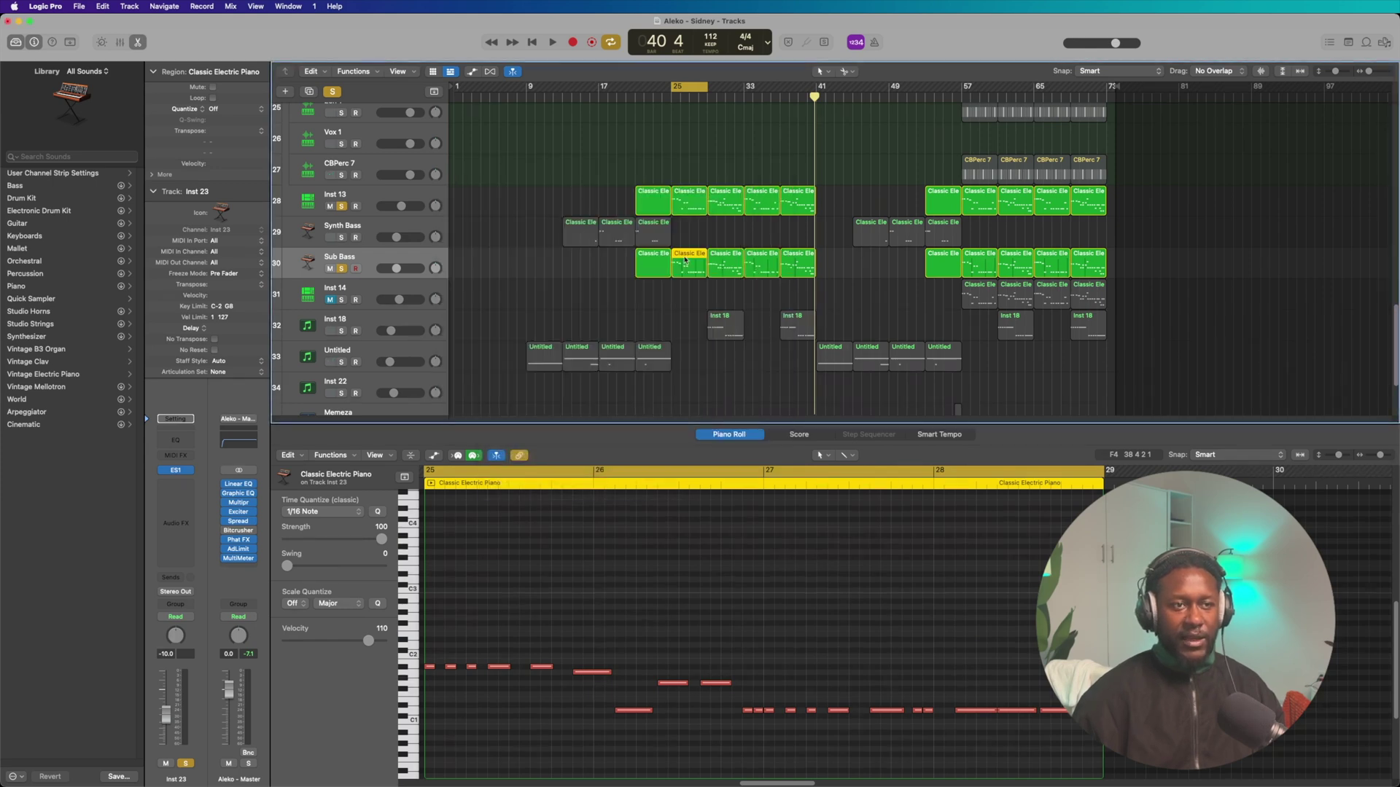
- Select the Inst 13 and Sub Bass regions at bar 25 and play the loop, then stop
{"action": "left_click", "coordinate": [687, 205]}
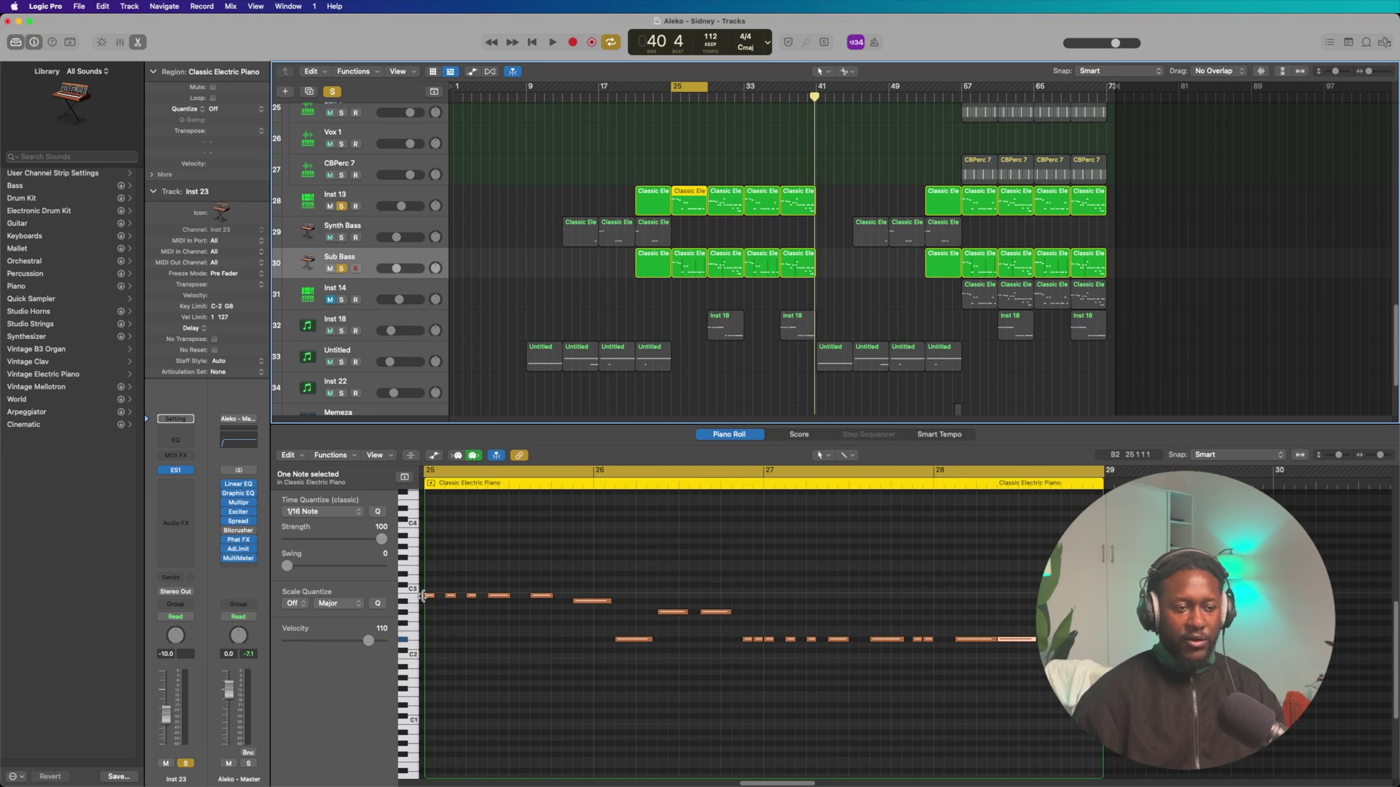
{"action": "left_click", "coordinate": [688, 266]}
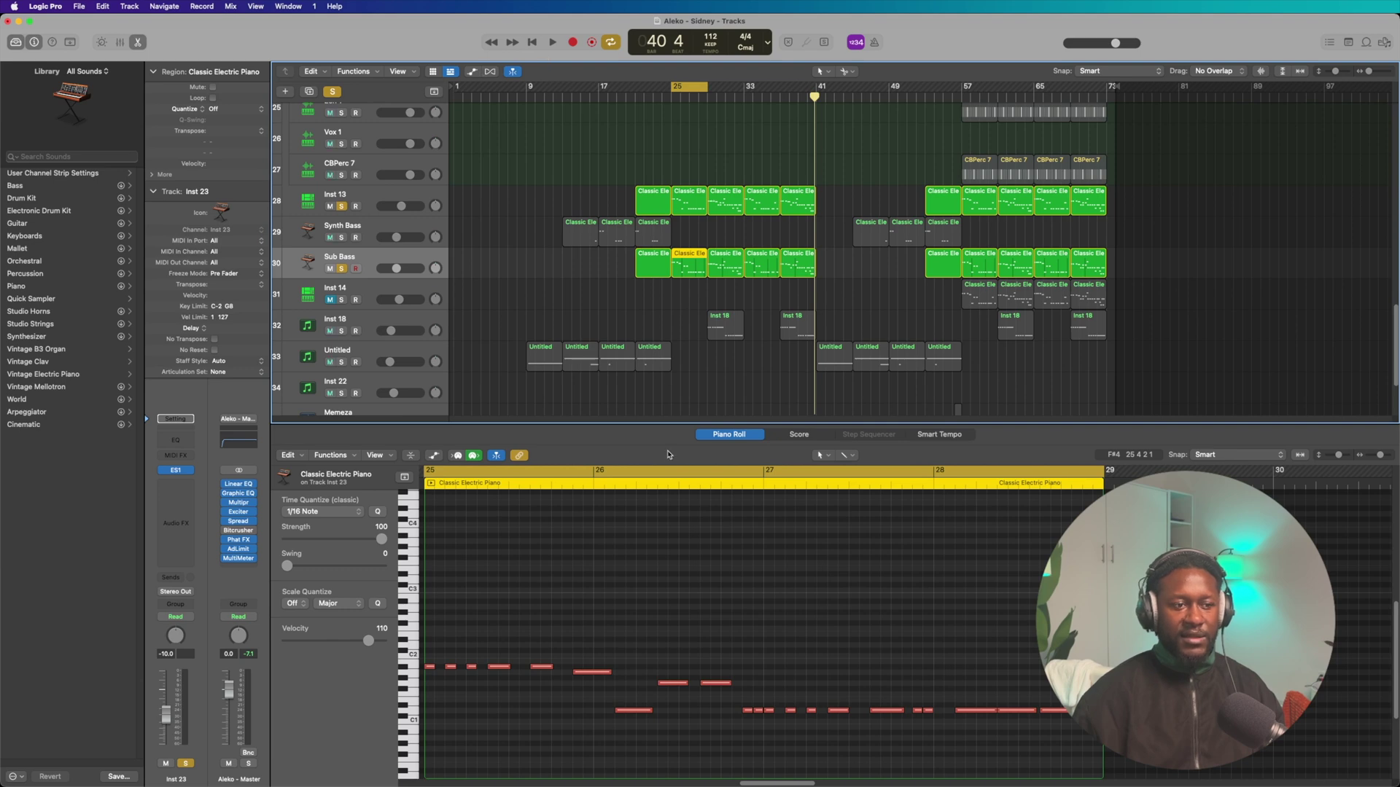
{"action": "left_click", "coordinate": [552, 43]}
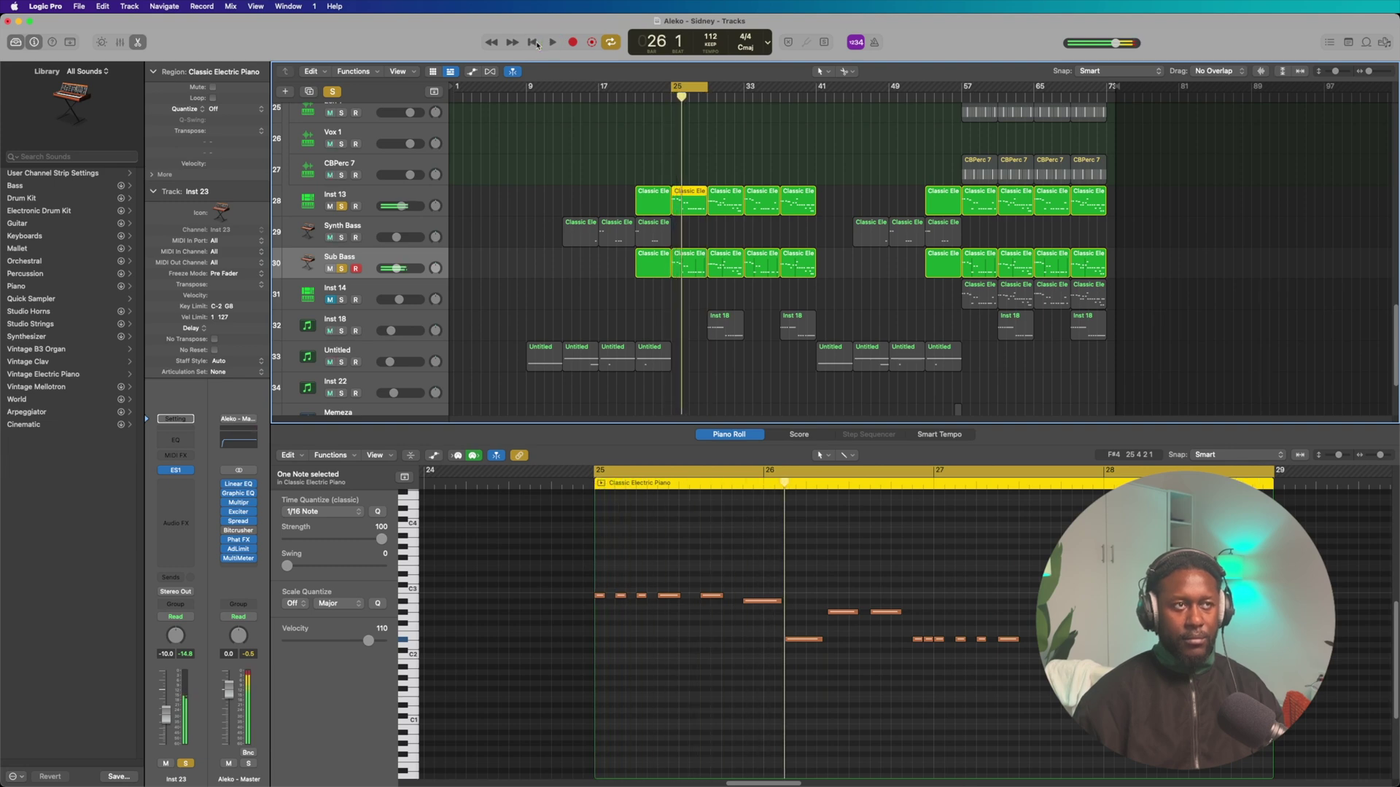
{"action": "left_click", "coordinate": [552, 42]}
{"action": "scroll", "coordinate": [686, 275], "scroll_direction": "up", "scroll_amount": 5}
{"action": "scroll", "coordinate": [685, 275], "scroll_direction": "up", "scroll_amount": 5}
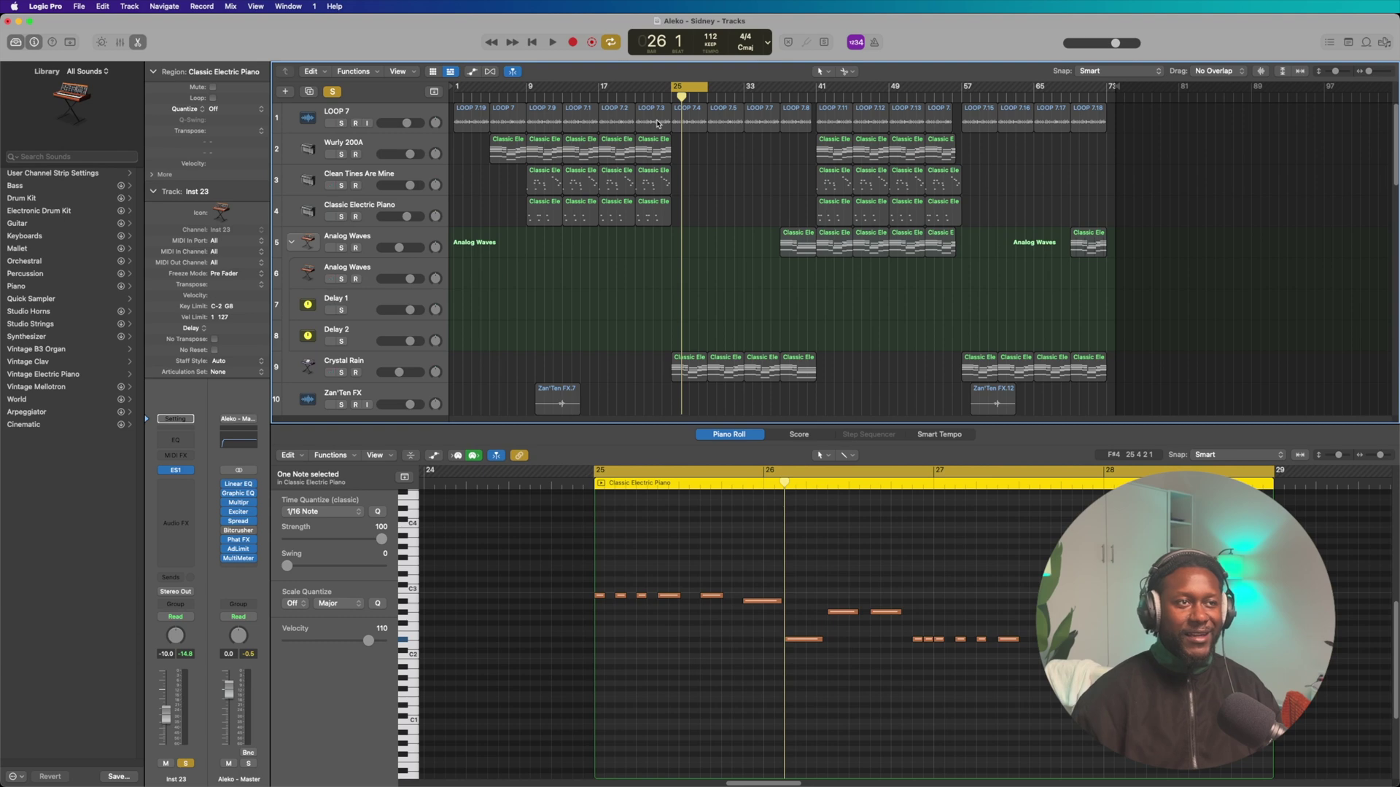
- Move the playhead to bar 1 and set the cycle range to span bars 1–73
{"action": "left_click", "coordinate": [532, 42]}
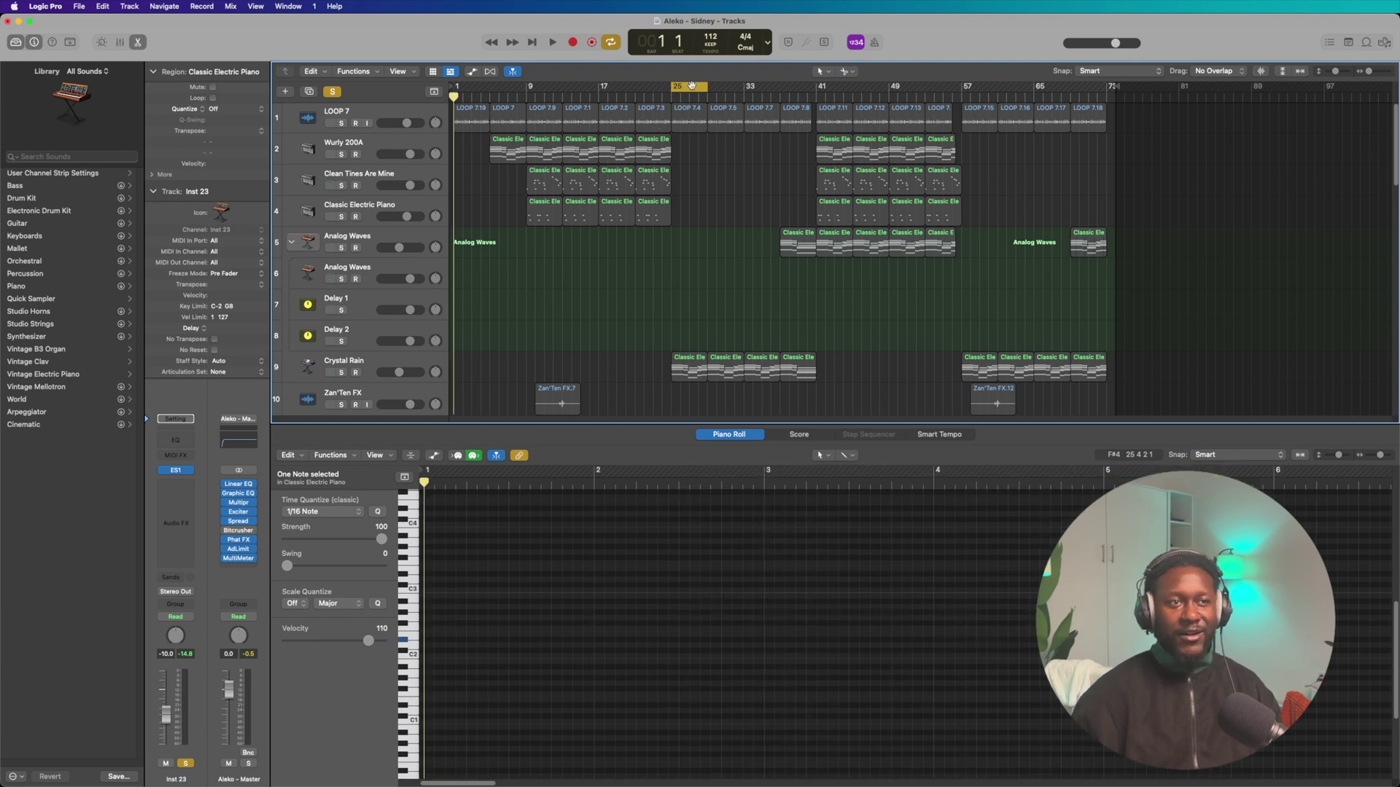
{"action": "left_click", "coordinate": [692, 86]}
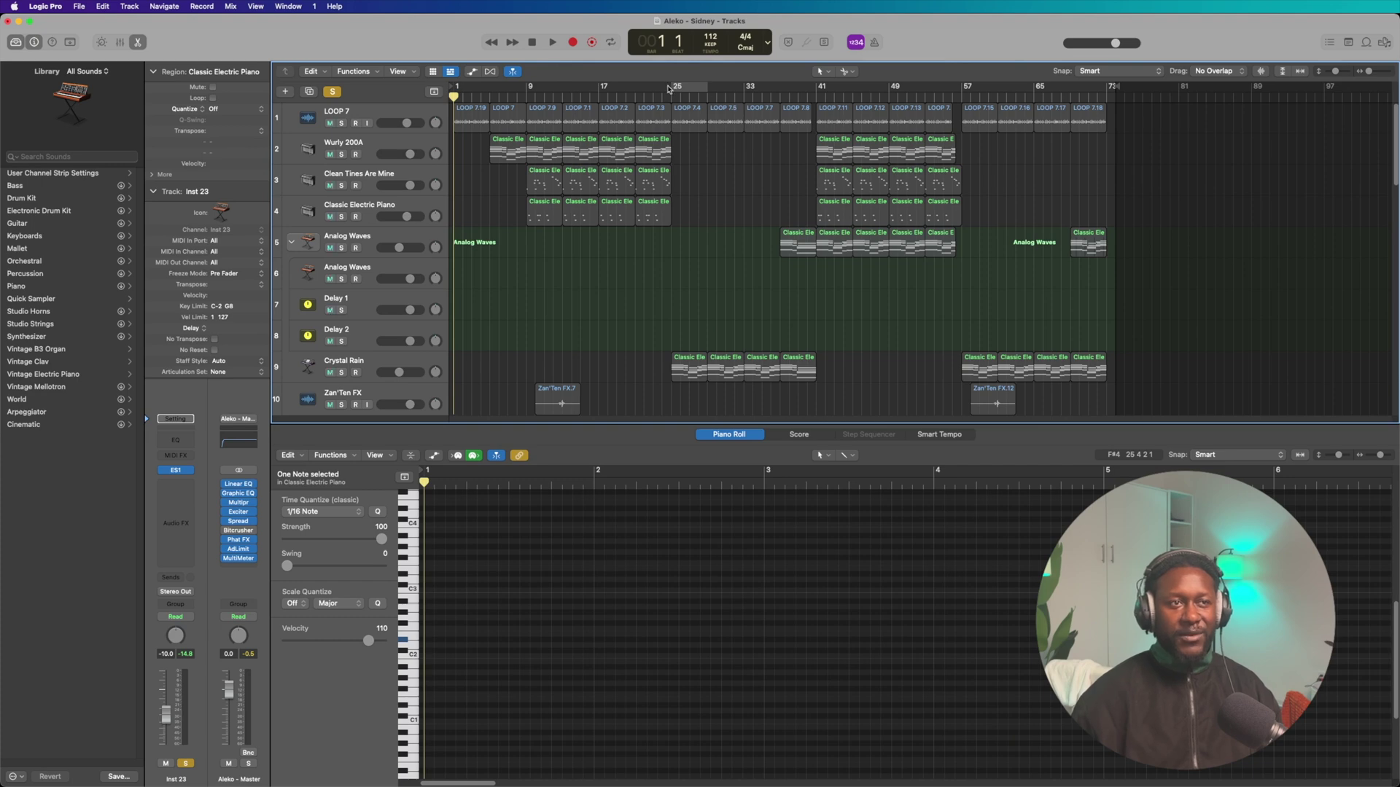
{"action": "left_click", "coordinate": [669, 88]}
- Clear all track solos with the global Solo button
{"action": "scroll", "coordinate": [622, 232], "scroll_direction": "down", "scroll_amount": 10}
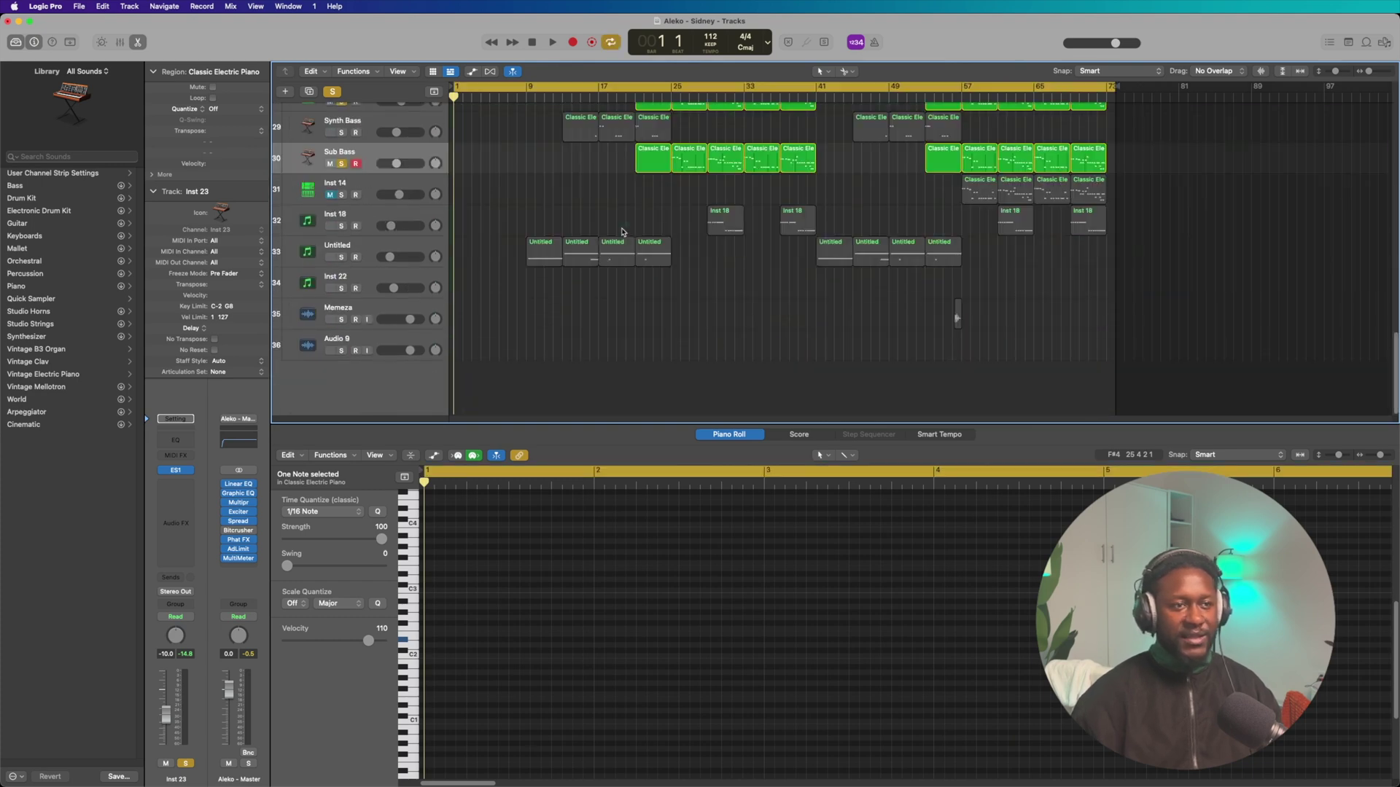
{"action": "left_click", "coordinate": [334, 92]}
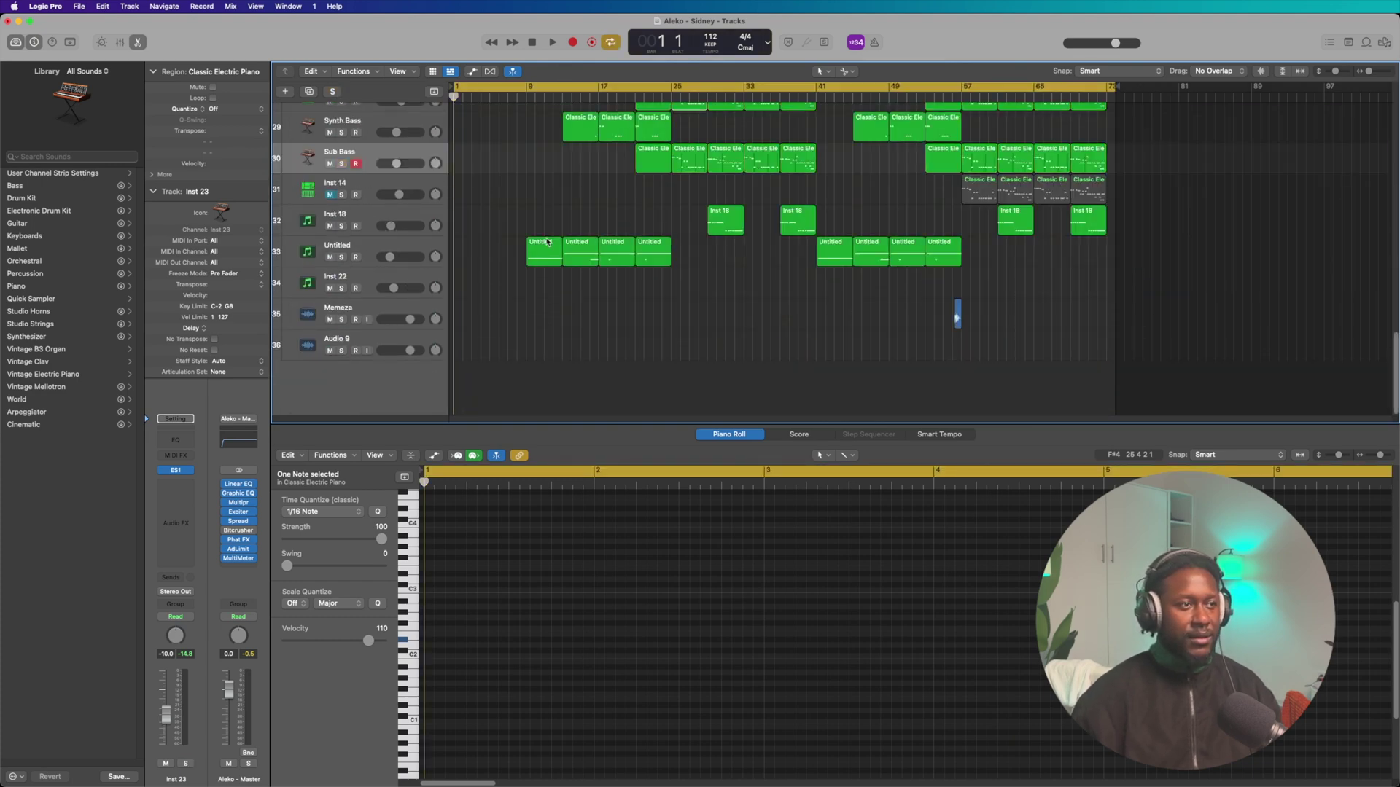
{"action": "scroll", "coordinate": [547, 241], "scroll_direction": "up", "scroll_amount": 12}
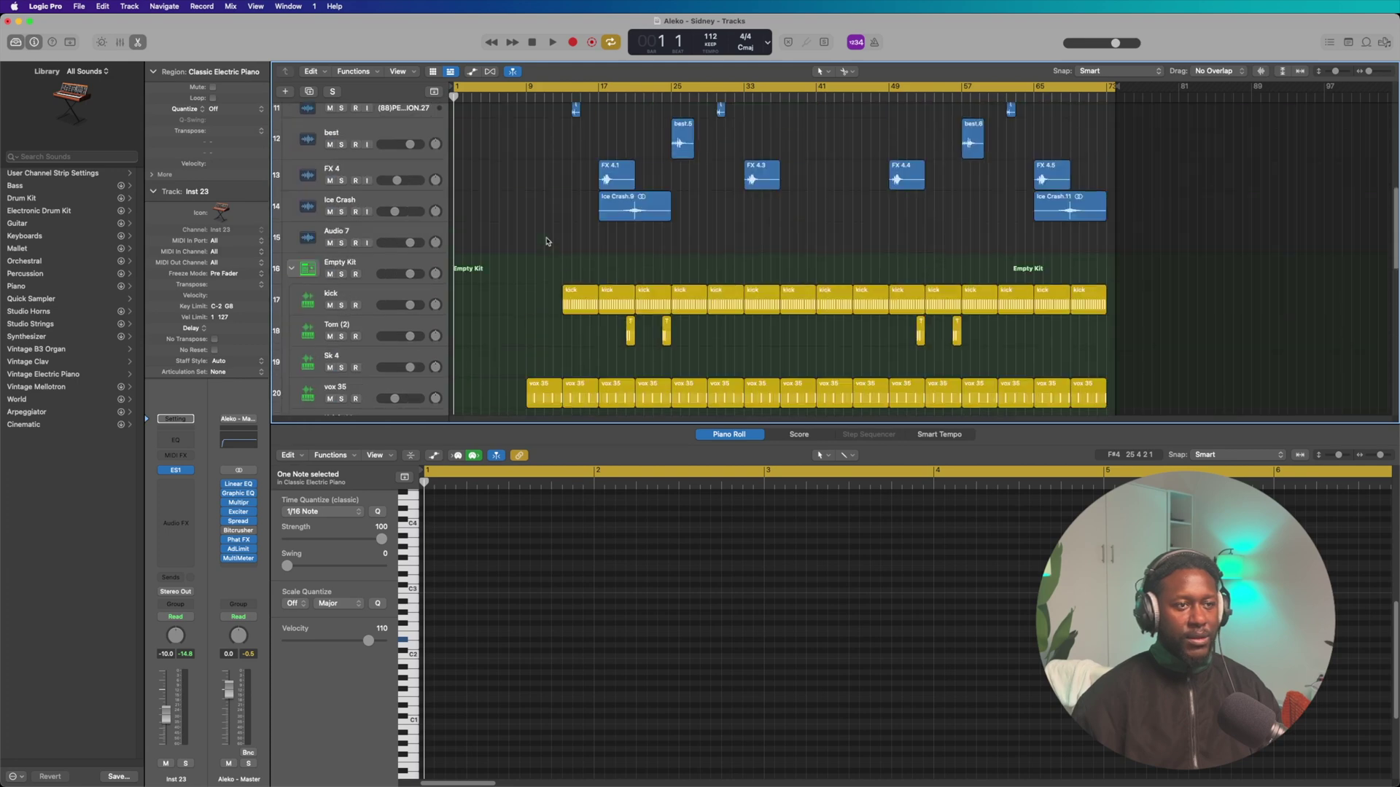